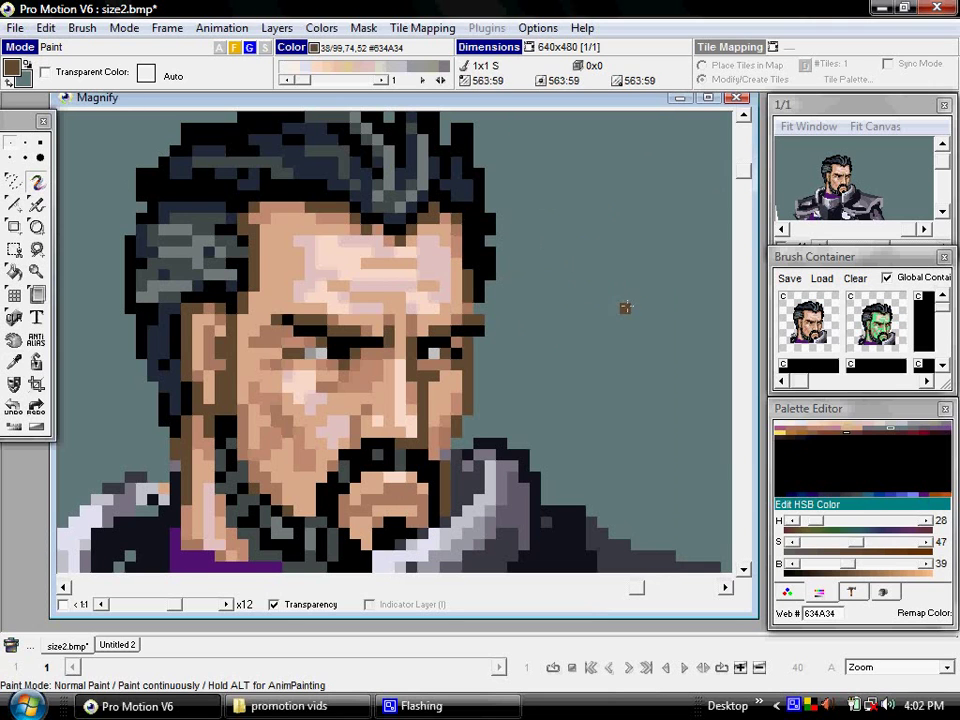
- Capture the forehead and brow area as a 14x11 custom brush, pick grey #989E9B and return to the single-pixel brush
{"action": "key", "text": "b"}
{"action": "left_click_drag", "start_coordinate": [378, 230], "coordinate": [524, 343]}
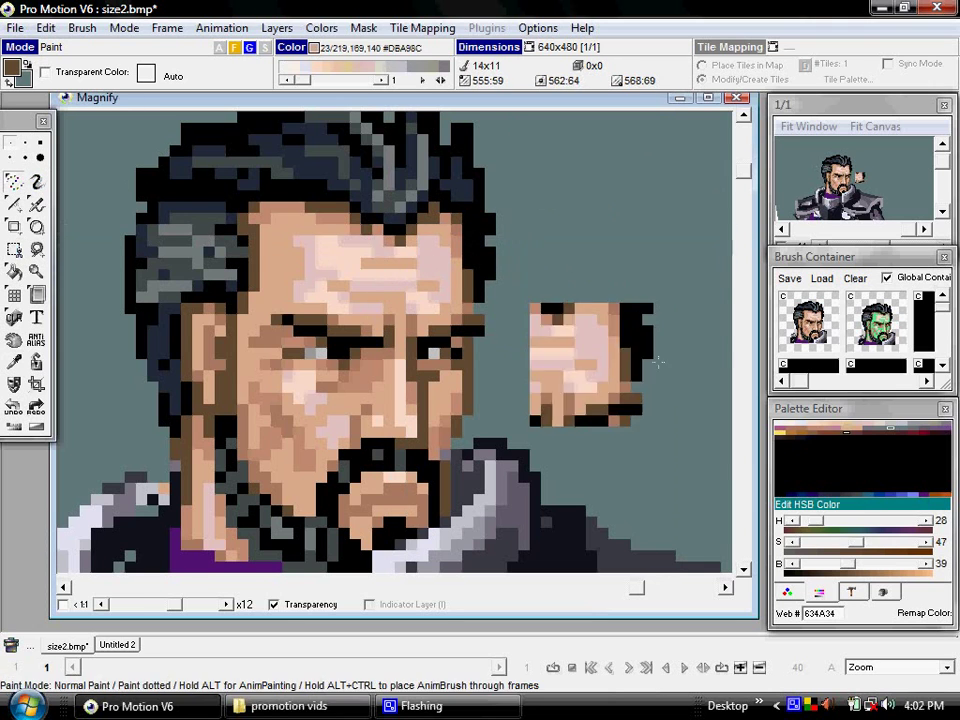
{"action": "left_click", "coordinate": [923, 425]}
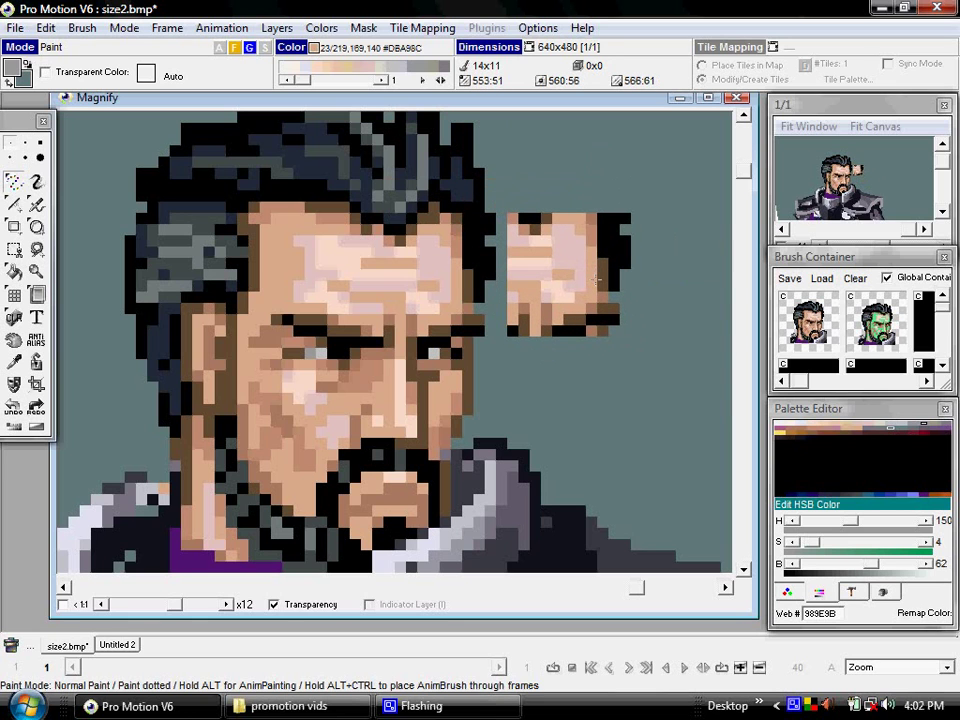
{"action": "key", "text": "period"}
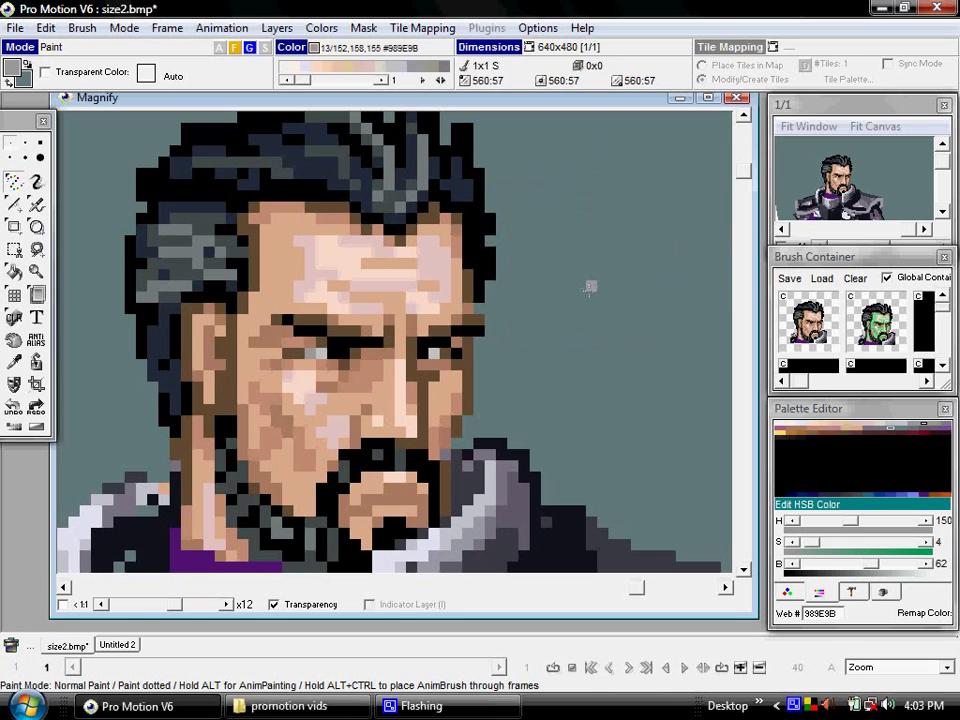
- Try out dark palette colours such as #4F2F2F as the paint colour
{"action": "scroll", "coordinate": [591, 287], "scroll_direction": "up", "scroll_amount": 1}
{"action": "scroll", "coordinate": [490, 270], "scroll_direction": "down", "scroll_amount": 2}
{"action": "key", "text": "Left"}
{"action": "key", "text": "Left"}
{"action": "key", "text": "Left"}
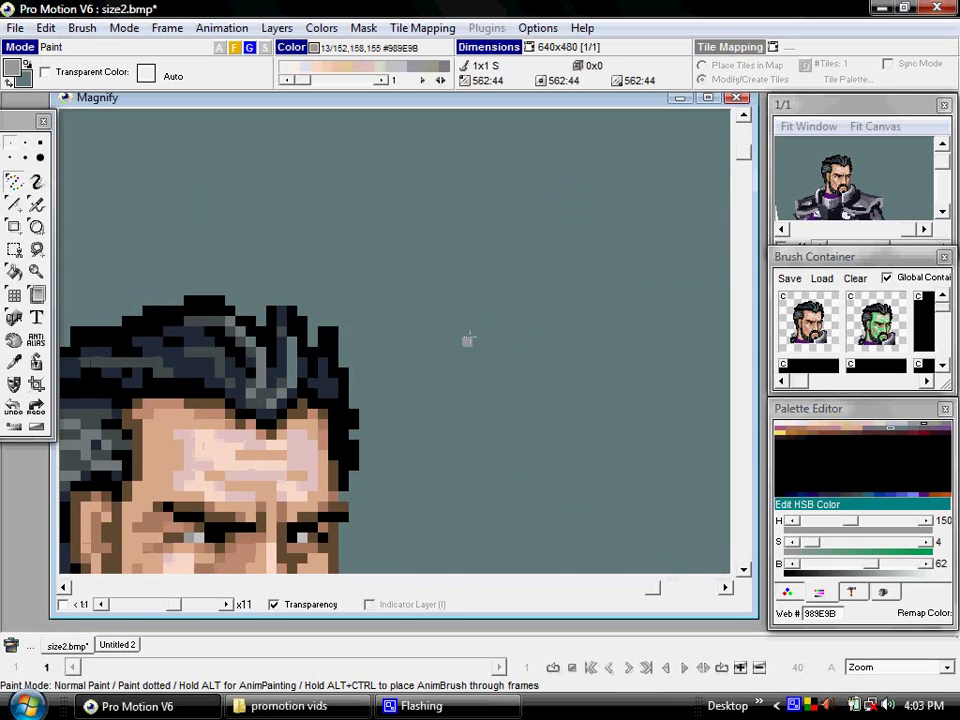
{"action": "key", "text": "Down"}
{"action": "key", "text": "Down"}
{"action": "key", "text": "Down"}
{"action": "key", "text": "Down"}
{"action": "key", "text": "Down"}
{"action": "key", "text": "Left"}
{"action": "key", "text": "Left"}
{"action": "key", "text": "Up"}
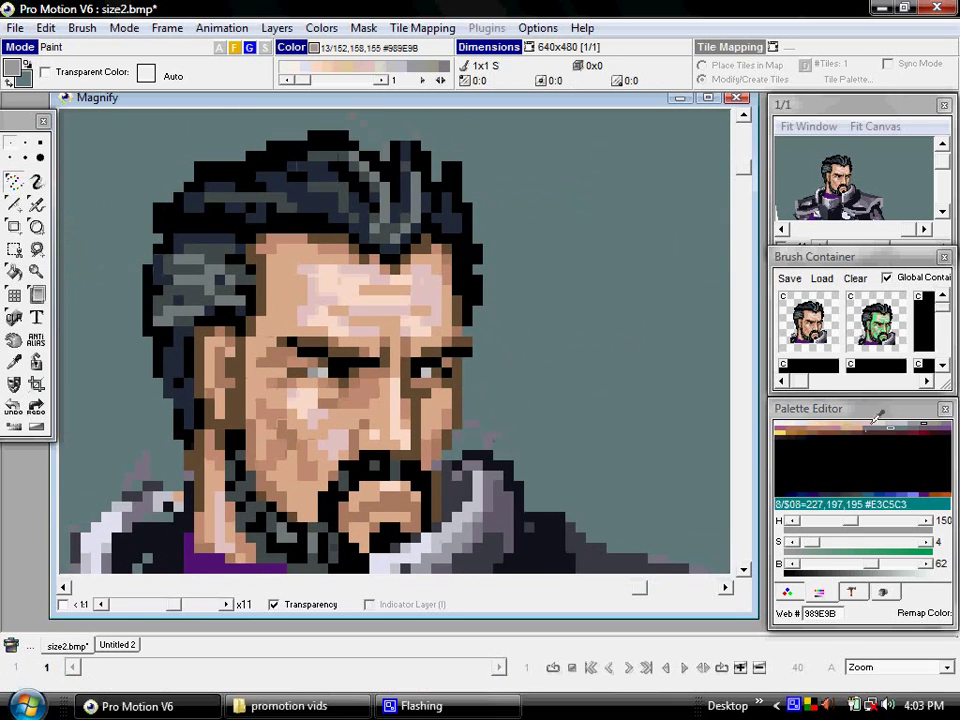
{"action": "left_click", "coordinate": [868, 432]}
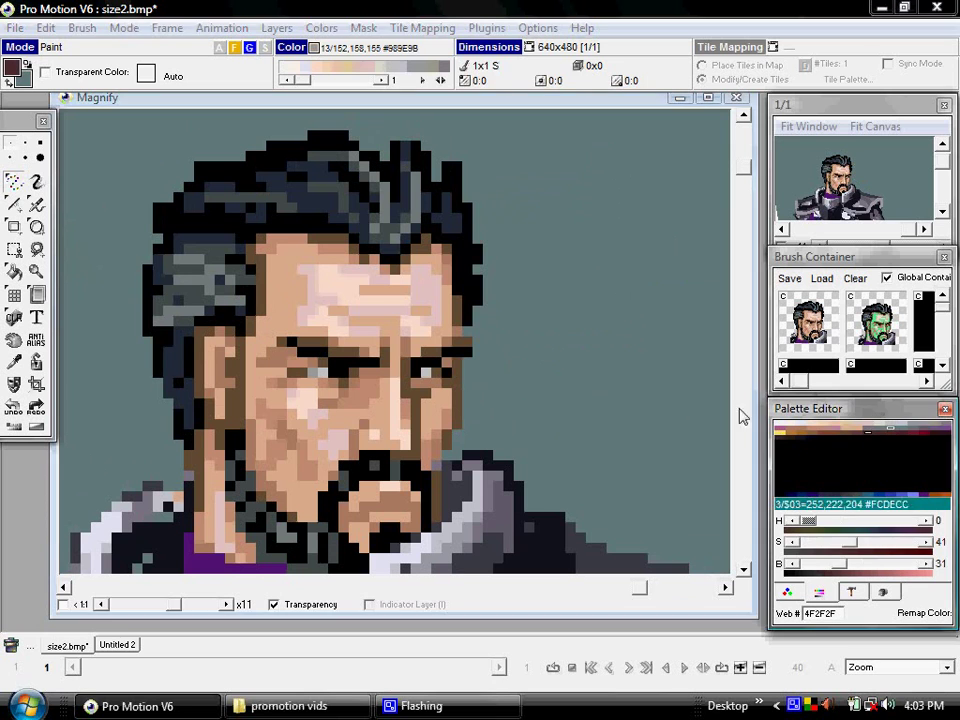
{"action": "left_click", "coordinate": [923, 432]}
- Sample the dark blue #252F3D from the portrait's hair as the paint colour
{"action": "key", "text": "comma"}
{"action": "left_click", "coordinate": [458, 301]}
{"action": "key", "text": "comma"}
{"action": "left_click", "coordinate": [458, 229]}
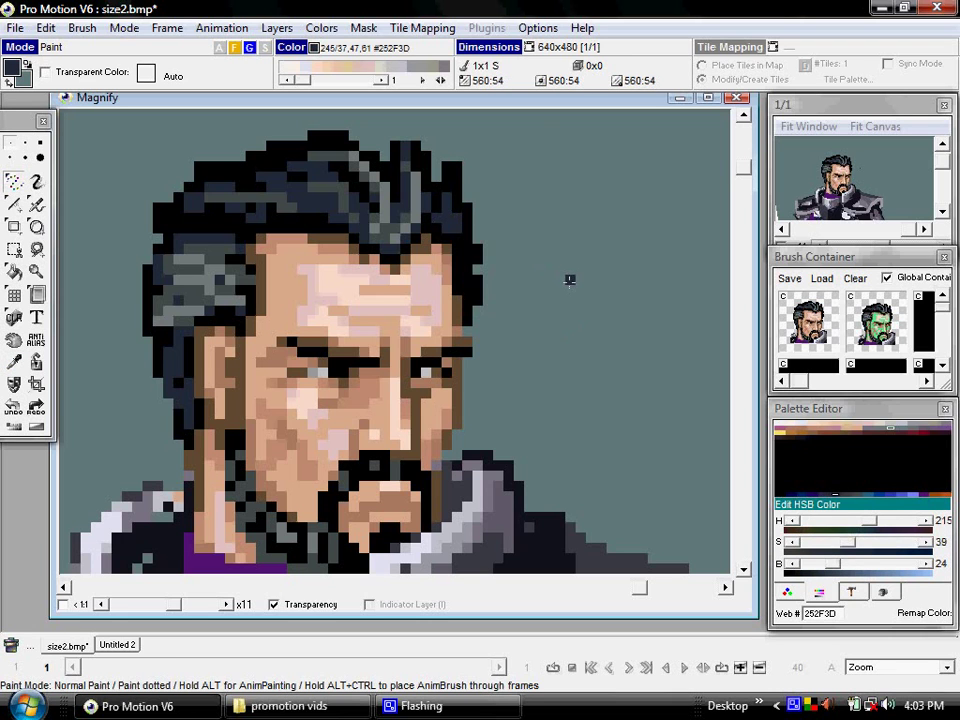
- Capture the hairline and forehead corner as a custom brush and enlarge it in small increments
{"action": "key", "text": "b"}
{"action": "left_click_drag", "start_coordinate": [374, 217], "coordinate": [498, 311]}
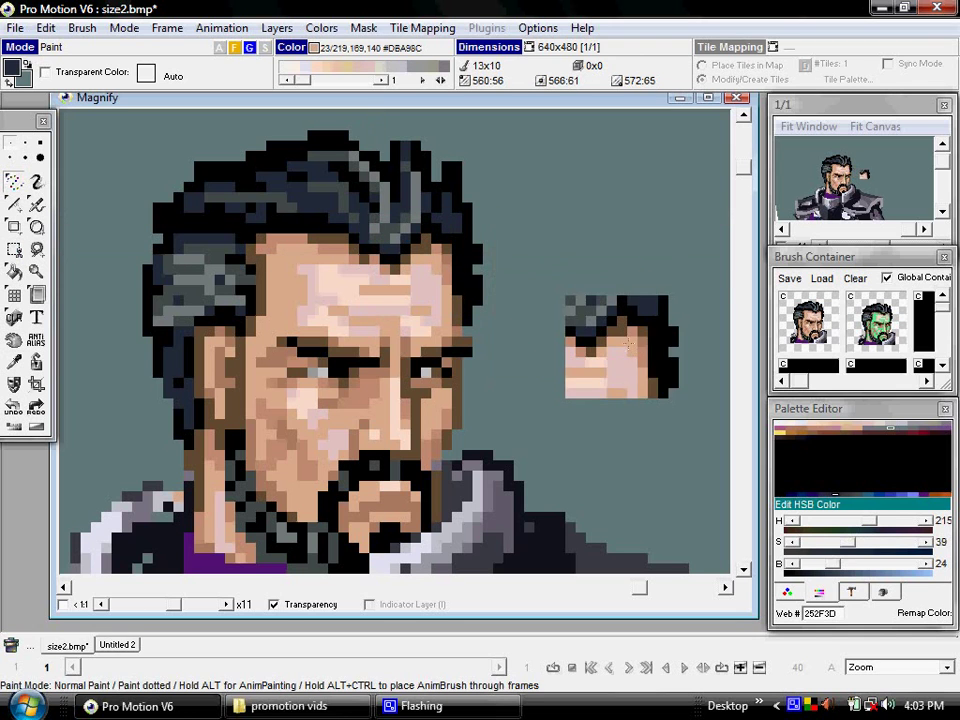
{"action": "key", "text": "plus"}
{"action": "key", "text": "plus"}
{"action": "key", "text": "plus"}
{"action": "key", "text": "plus"}
{"action": "key", "text": "plus"}
{"action": "key", "text": "plus"}
{"action": "key", "text": "plus"}
{"action": "key", "text": "plus"}
{"action": "key", "text": "plus"}
{"action": "key", "text": "plus"}
{"action": "key", "text": "plus"}
{"action": "key", "text": "plus"}
{"action": "key", "text": "plus"}
{"action": "key", "text": "plus"}
{"action": "key", "text": "plus"}
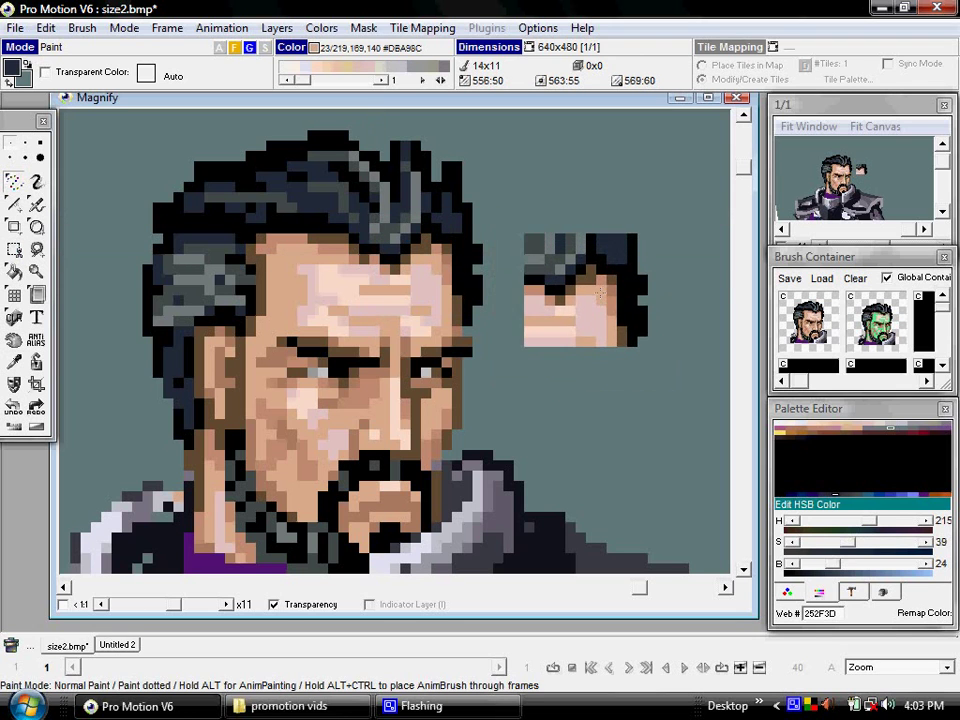
- Shrink the custom hairline brush in small increments to 14x11
{"action": "key", "text": "minus"}
{"action": "key", "text": "minus"}
{"action": "key", "text": "minus"}
{"action": "key", "text": "minus"}
{"action": "key", "text": "minus"}
{"action": "key", "text": "minus"}
{"action": "key", "text": "minus"}
{"action": "key", "text": "minus"}
{"action": "key", "text": "minus"}
{"action": "key", "text": "minus"}
{"action": "key", "text": "minus"}
{"action": "key", "text": "minus"}
{"action": "key", "text": "minus"}
{"action": "key", "text": "minus"}
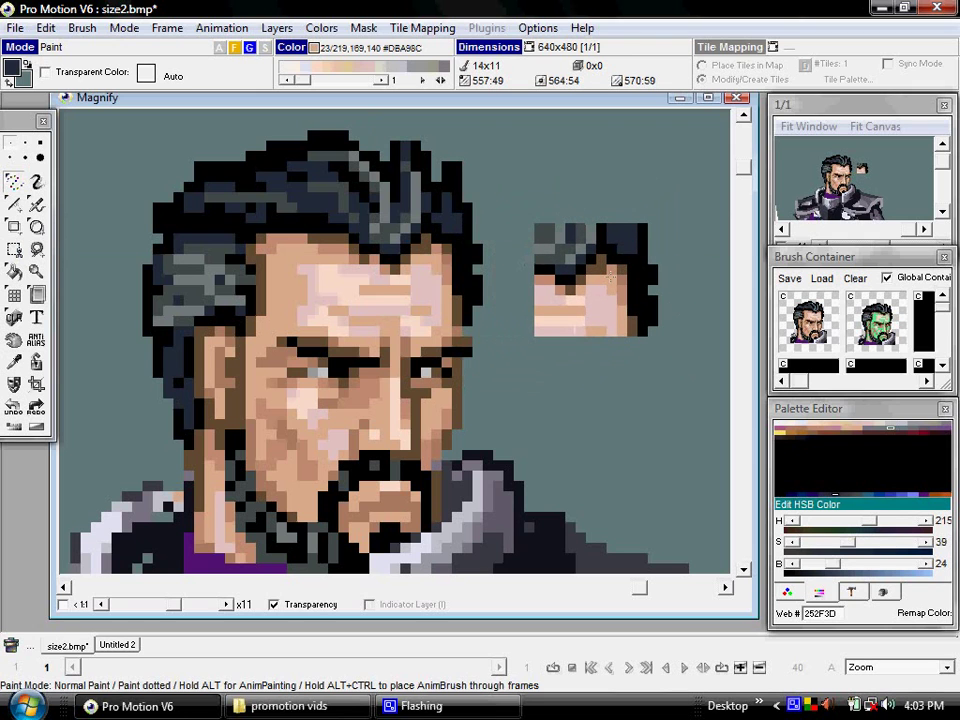
- Halve the custom brush to 7x5, double it to 14x10 and return to the single-pixel brush
{"action": "key", "text": "h"}
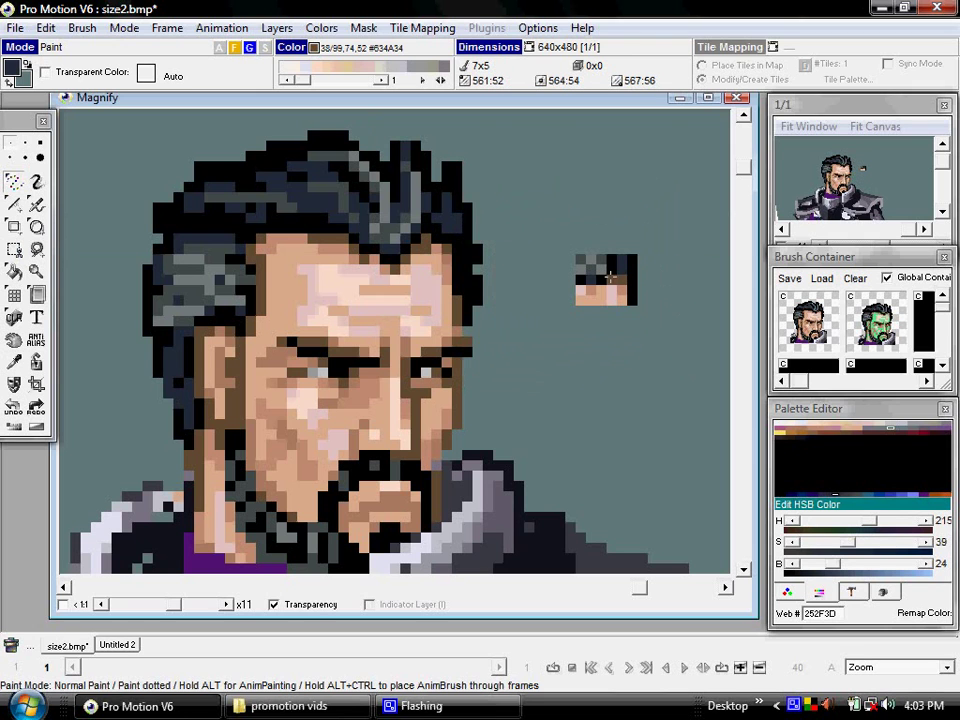
{"action": "key", "text": "shift+h"}
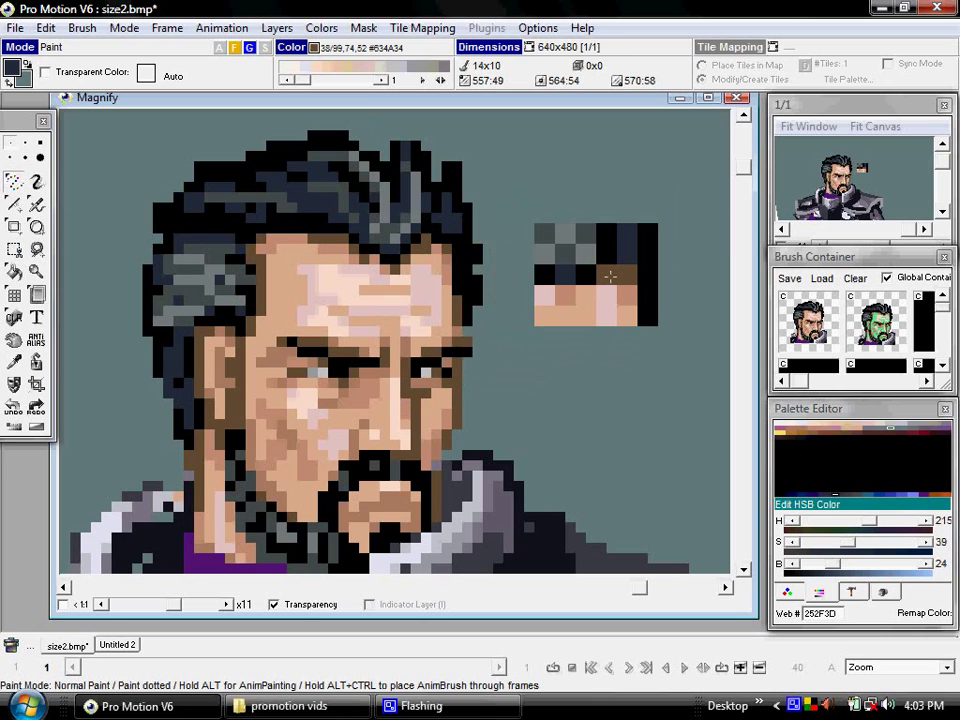
{"action": "key", "text": "period"}
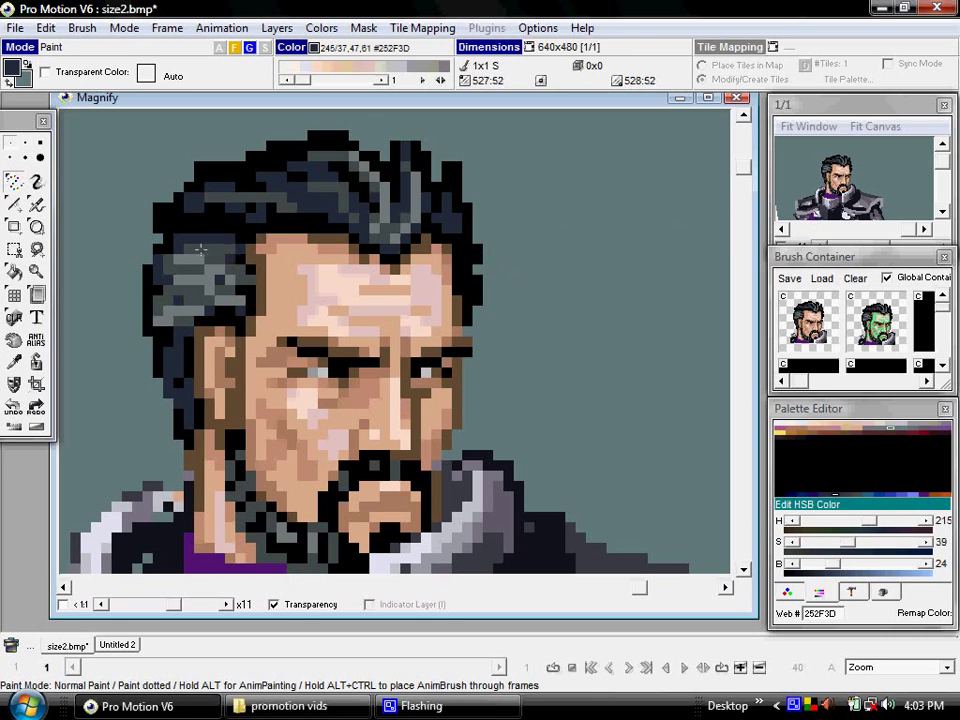
- Select the largest round brush, double it up to 32x32 and reduce it to 16x16
{"action": "left_click", "coordinate": [41, 155]}
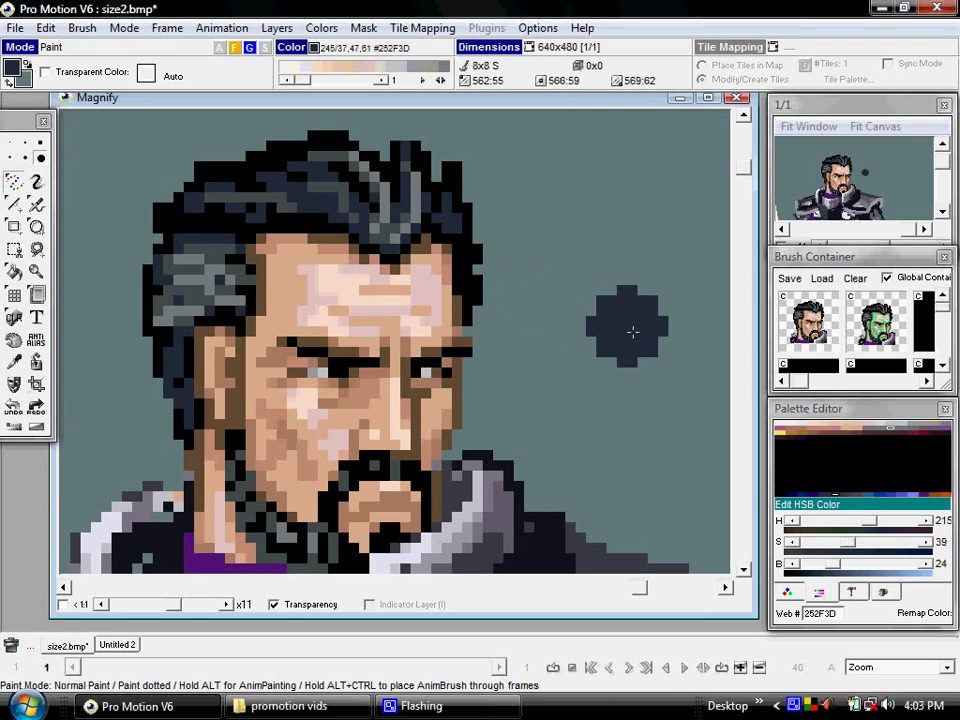
{"action": "key", "text": "shift+h"}
{"action": "key", "text": "plus"}
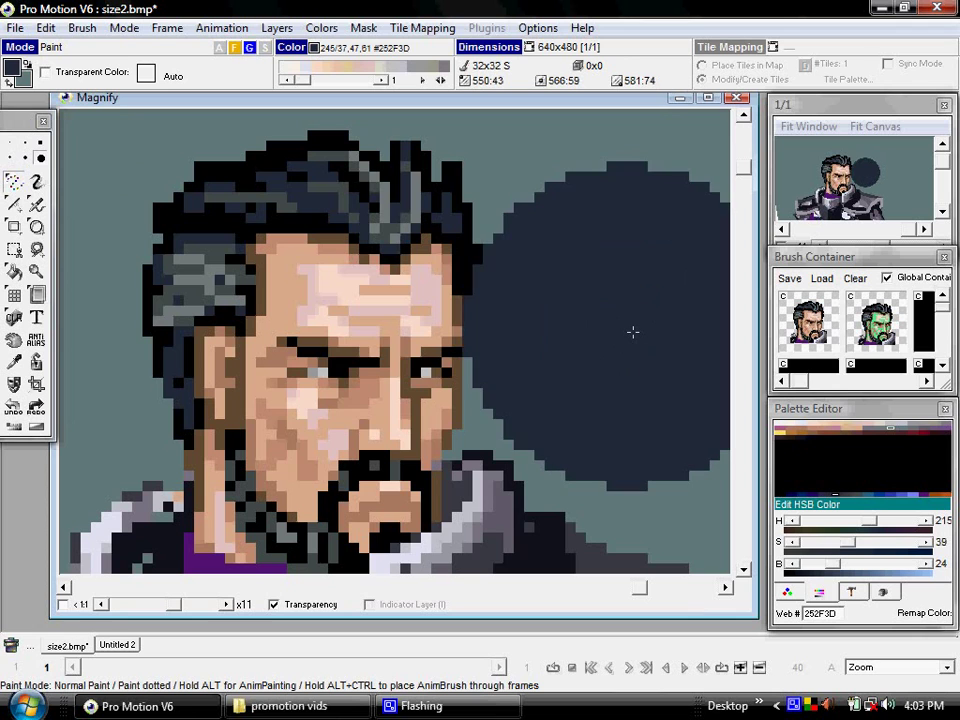
{"action": "key", "text": "plus"}
{"action": "key", "text": "minus"}
{"action": "key", "text": "minus"}
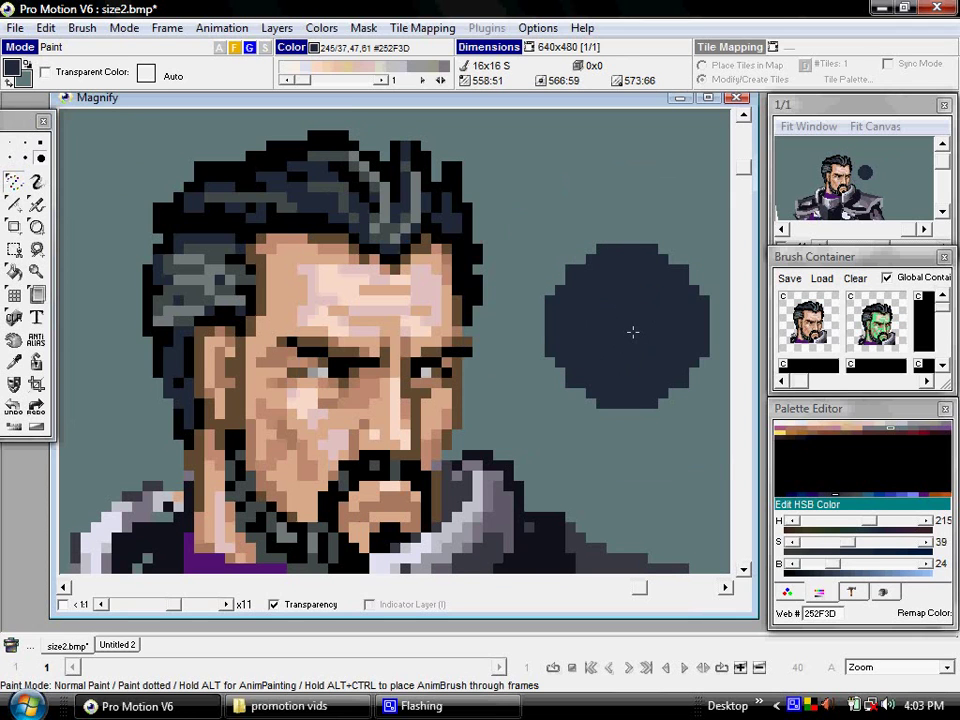
- Enlarge the round brush in single increments and shrink it down to 7x7
{"action": "key", "text": "plus"}
{"action": "key", "text": "plus"}
{"action": "key", "text": "plus"}
{"action": "key", "text": "plus"}
{"action": "key", "text": "plus"}
{"action": "key", "text": "plus"}
{"action": "key", "text": "plus"}
{"action": "key", "text": "plus"}
{"action": "key", "text": "plus"}
{"action": "key", "text": "plus"}
{"action": "key", "text": "plus"}
{"action": "key", "text": "plus"}
{"action": "key", "text": "plus"}
{"action": "key", "text": "plus"}
{"action": "key", "text": "plus"}
{"action": "key", "text": "plus"}
{"action": "key", "text": "plus"}
{"action": "key", "text": "plus"}
{"action": "key", "text": "plus"}
{"action": "key", "text": "plus"}
{"action": "key", "text": "minus"}
{"action": "key", "text": "minus"}
{"action": "key", "text": "minus"}
{"action": "key", "text": "minus"}
{"action": "key", "text": "minus"}
{"action": "key", "text": "minus"}
{"action": "key", "text": "minus"}
{"action": "key", "text": "minus"}
{"action": "key", "text": "minus"}
{"action": "key", "text": "minus"}
{"action": "key", "text": "minus"}
{"action": "key", "text": "minus"}
{"action": "key", "text": "minus"}
{"action": "key", "text": "minus"}
{"action": "key", "text": "minus"}
{"action": "key", "text": "minus"}
{"action": "key", "text": "minus"}
{"action": "key", "text": "minus"}
{"action": "key", "text": "minus"}
{"action": "key", "text": "minus"}
{"action": "key", "text": "minus"}
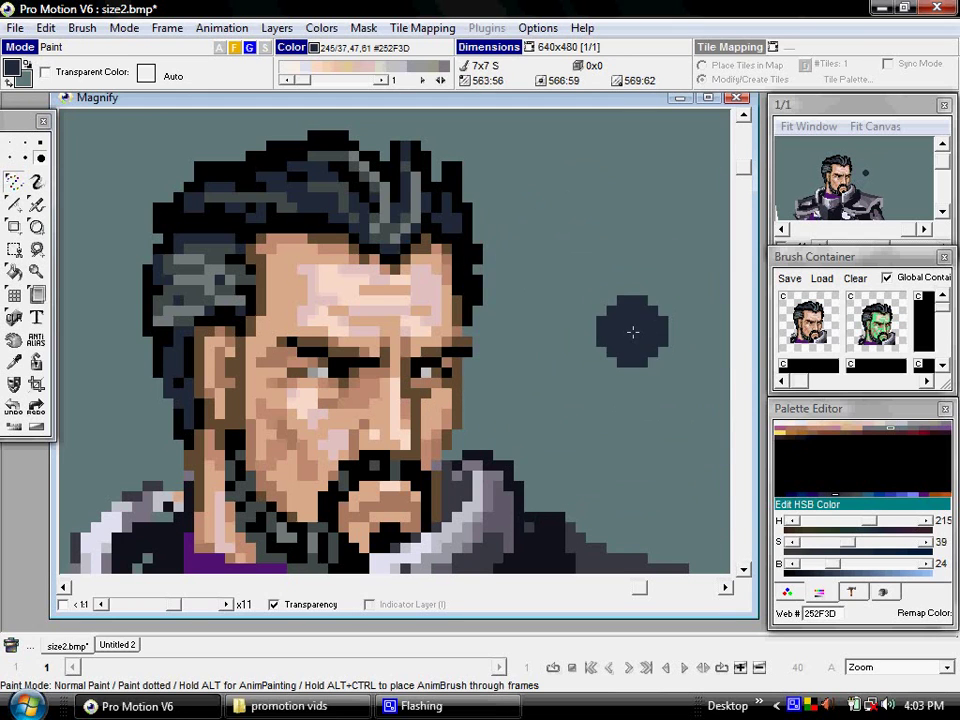
- Enlarge the round brush to 18x18
{"action": "key", "text": "plus"}
{"action": "key", "text": "plus"}
{"action": "key", "text": "plus"}
{"action": "key", "text": "plus"}
{"action": "key", "text": "plus"}
{"action": "key", "text": "plus"}
{"action": "key", "text": "plus"}
{"action": "key", "text": "plus"}
{"action": "key", "text": "plus"}
{"action": "key", "text": "plus"}
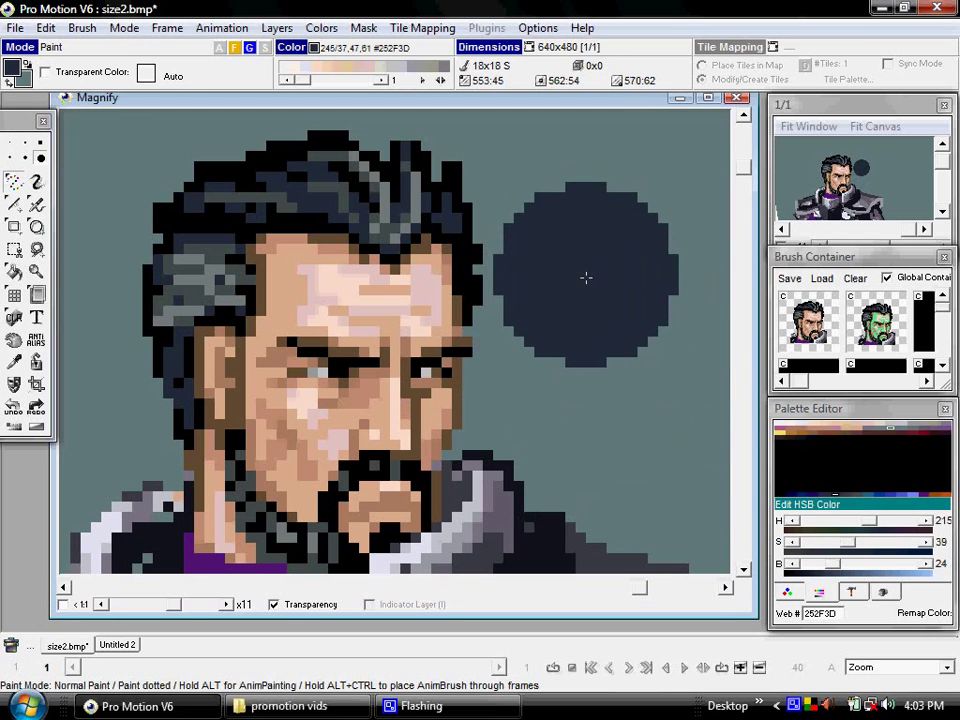
- Shrink the round brush and enlarge it again to 16x16
{"action": "key", "text": "minus"}
{"action": "key", "text": "minus"}
{"action": "key", "text": "minus"}
{"action": "key", "text": "minus"}
{"action": "key", "text": "minus"}
{"action": "key", "text": "minus"}
{"action": "key", "text": "minus"}
{"action": "key", "text": "minus"}
{"action": "key", "text": "minus"}
{"action": "key", "text": "minus"}
{"action": "key", "text": "plus"}
{"action": "key", "text": "plus"}
{"action": "key", "text": "plus"}
{"action": "key", "text": "plus"}
{"action": "key", "text": "plus"}
{"action": "key", "text": "plus"}
{"action": "key", "text": "plus"}
{"action": "key", "text": "plus"}
{"action": "key", "text": "plus"}
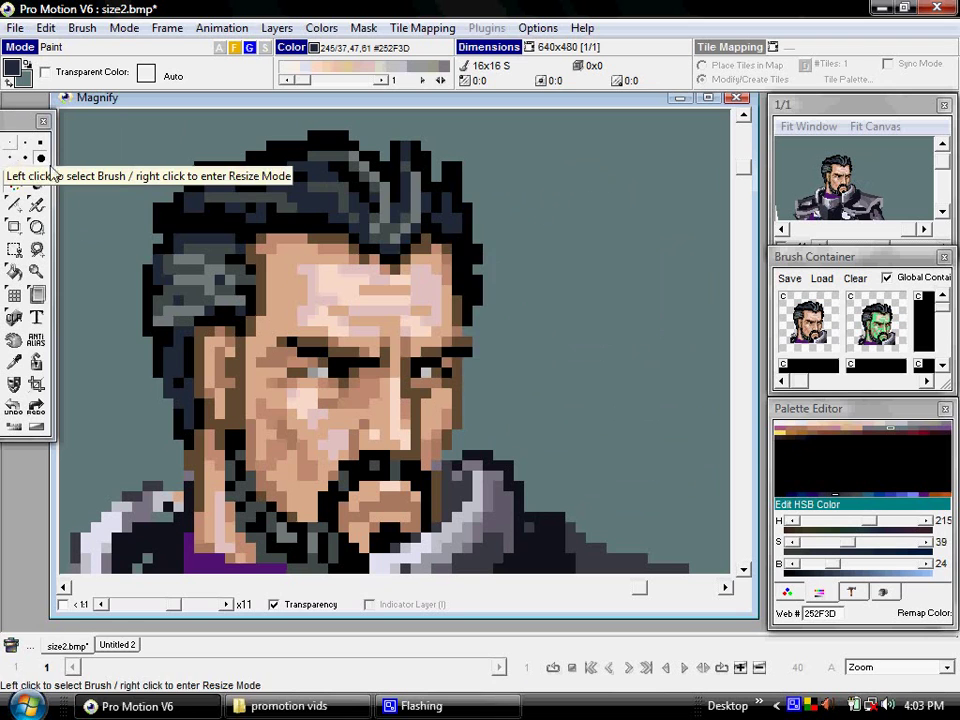
- Switch to the single-pixel square brush and enlarge it to 3x3
{"action": "key", "text": "period"}
{"action": "key", "text": "plus"}
{"action": "key", "text": "plus"}
{"action": "key", "text": "plus"}
{"action": "key", "text": "plus"}
{"action": "key", "text": "plus"}
{"action": "key", "text": "plus"}
{"action": "key", "text": "plus"}
{"action": "key", "text": "plus"}
{"action": "key", "text": "plus"}
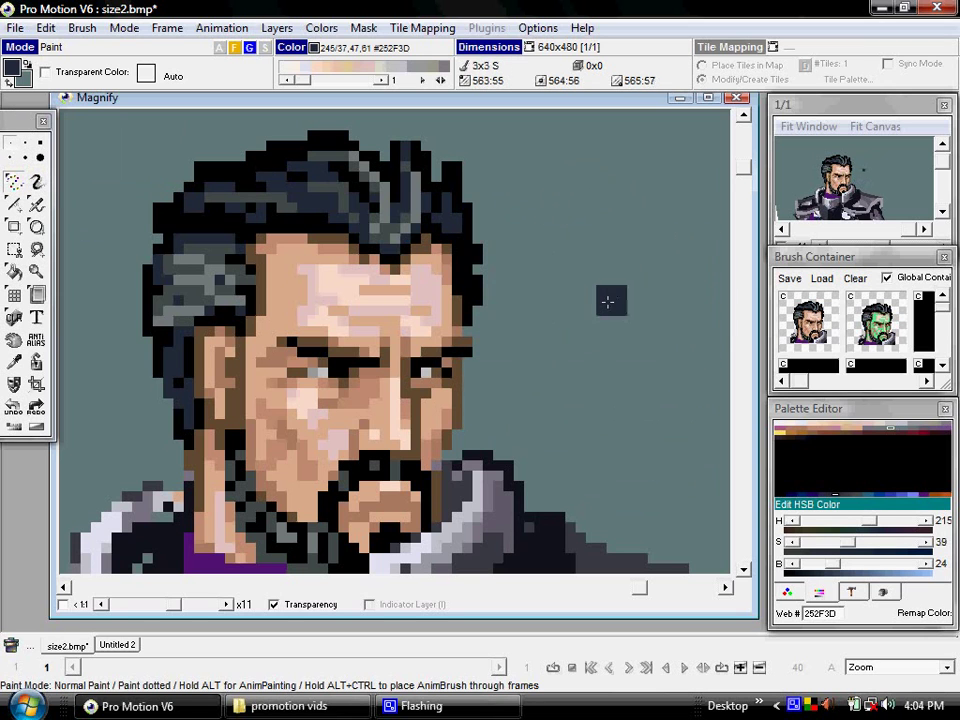
- Enlarge the square brush to 10x10 and paint a dark blue humanoid silhouette in the empty area between the characters
{"action": "key", "text": "minus"}
{"action": "scroll", "coordinate": [605, 299], "scroll_direction": "down", "scroll_amount": 5}
{"action": "key", "text": "plus"}
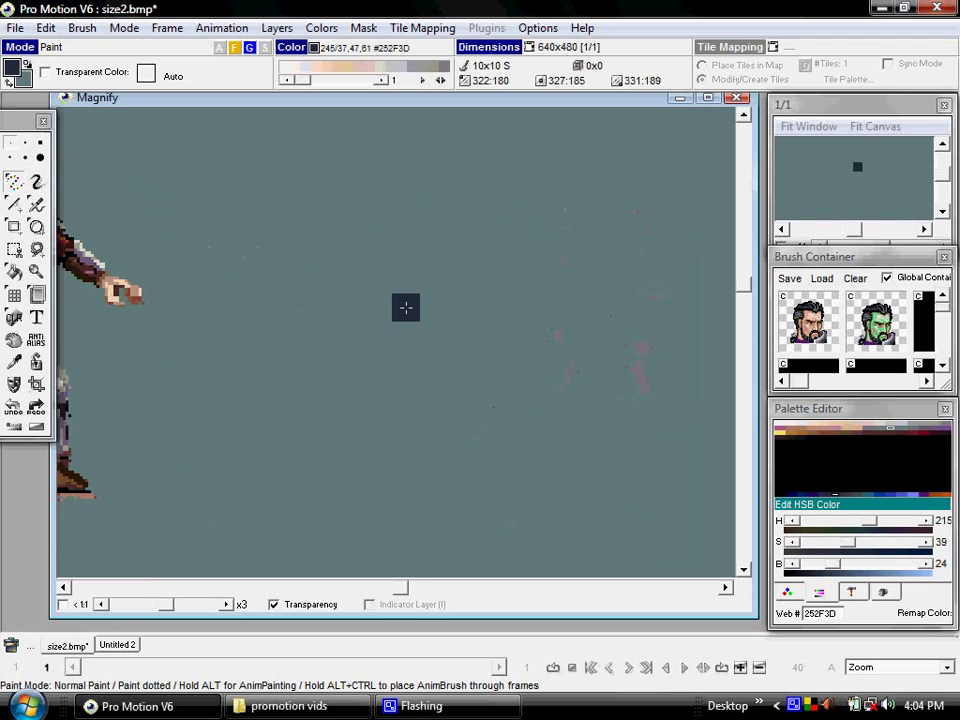
{"action": "mouse_move", "coordinate": [435, 325]}
{"action": "left_mouse_down"}
{"action": "mouse_move", "coordinate": [403, 320]}
{"action": "mouse_move", "coordinate": [411, 358]}
{"action": "mouse_move", "coordinate": [426, 324]}
{"action": "mouse_move", "coordinate": [411, 322]}
{"action": "mouse_move", "coordinate": [408, 343]}
{"action": "mouse_move", "coordinate": [417, 294]}
{"action": "mouse_move", "coordinate": [411, 320]}
{"action": "mouse_move", "coordinate": [391, 316]}
{"action": "mouse_move", "coordinate": [379, 365]}
{"action": "mouse_move", "coordinate": [382, 349]}
{"action": "mouse_move", "coordinate": [398, 328]}
{"action": "mouse_move", "coordinate": [431, 333]}
{"action": "mouse_move", "coordinate": [449, 366]}
{"action": "mouse_move", "coordinate": [436, 340]}
{"action": "mouse_move", "coordinate": [418, 362]}
{"action": "mouse_move", "coordinate": [423, 415]}
{"action": "mouse_move", "coordinate": [408, 371]}
{"action": "mouse_move", "coordinate": [393, 426]}
{"action": "mouse_move", "coordinate": [408, 367]}
{"action": "mouse_move", "coordinate": [393, 419]}
{"action": "mouse_move", "coordinate": [427, 432]}
{"action": "left_mouse_up"}
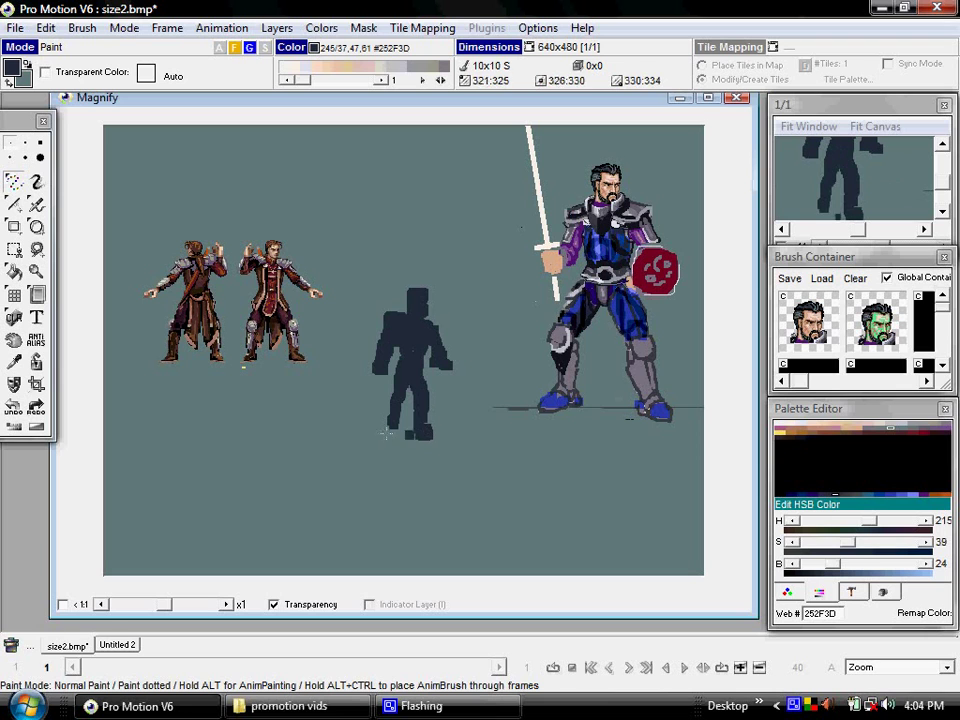
- Cut the painted silhouette out of the canvas as a 120x183 custom brush
{"action": "key", "text": "b"}
{"action": "mouse_move", "coordinate": [362, 271]}
{"action": "left_mouse_down"}
{"action": "mouse_move", "coordinate": [435, 423]}
{"action": "mouse_move", "coordinate": [471, 444]}
{"action": "left_mouse_up"}
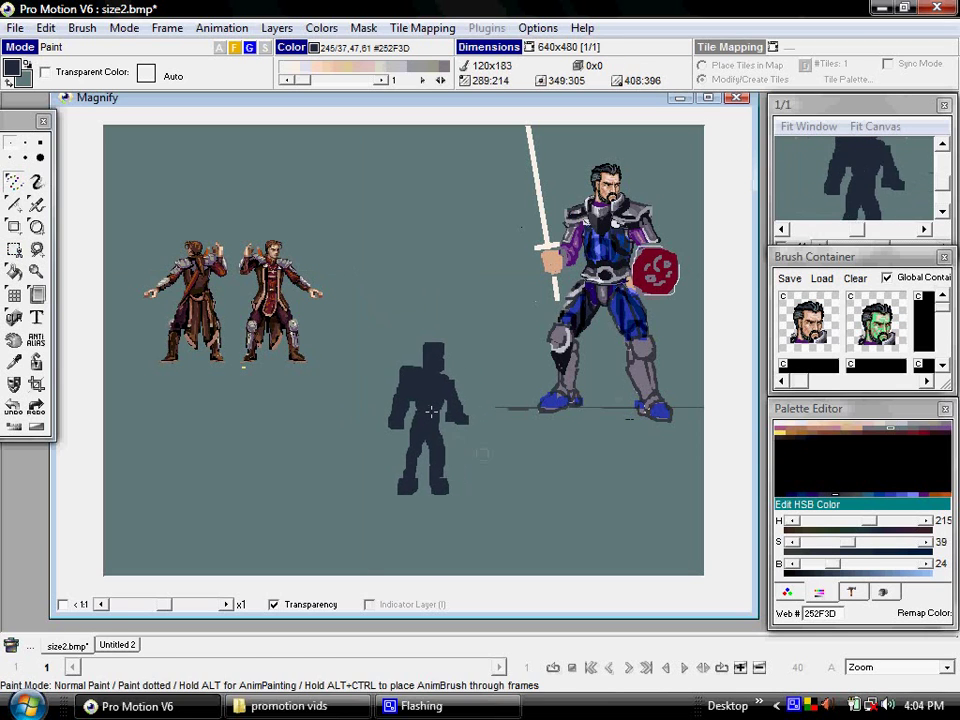
- Shrink the silhouette brush to 99x150 and stamp it in the empty area between the characters
{"action": "key", "text": "minus"}
{"action": "key", "text": "minus"}
{"action": "key", "text": "minus"}
{"action": "key", "text": "minus"}
{"action": "key", "text": "minus"}
{"action": "key", "text": "minus"}
{"action": "key", "text": "minus"}
{"action": "key", "text": "minus"}
{"action": "key", "text": "minus"}
{"action": "key", "text": "minus"}
{"action": "key", "text": "minus"}
{"action": "key", "text": "minus"}
{"action": "key", "text": "minus"}
{"action": "key", "text": "minus"}
{"action": "key", "text": "minus"}
{"action": "key", "text": "minus"}
{"action": "key", "text": "minus"}
{"action": "key", "text": "minus"}
{"action": "key", "text": "minus"}
{"action": "key", "text": "minus"}
{"action": "key", "text": "minus"}
{"action": "key", "text": "minus"}
{"action": "key", "text": "minus"}
{"action": "key", "text": "minus"}
{"action": "key", "text": "minus"}
{"action": "key", "text": "minus"}
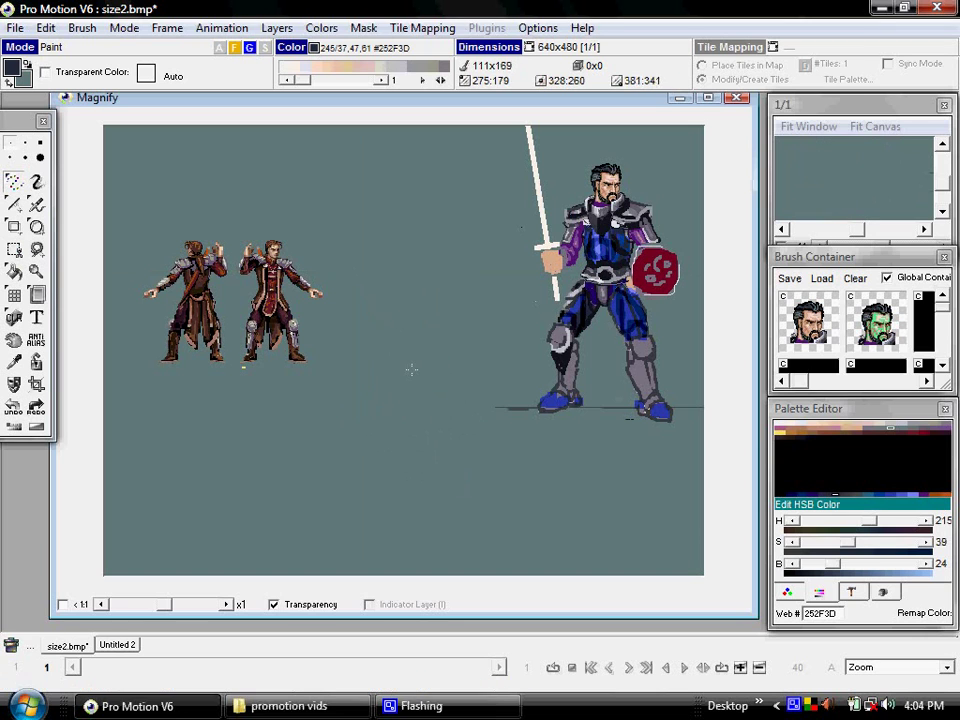
{"action": "key", "text": "plus"}
{"action": "key", "text": "plus"}
{"action": "key", "text": "plus"}
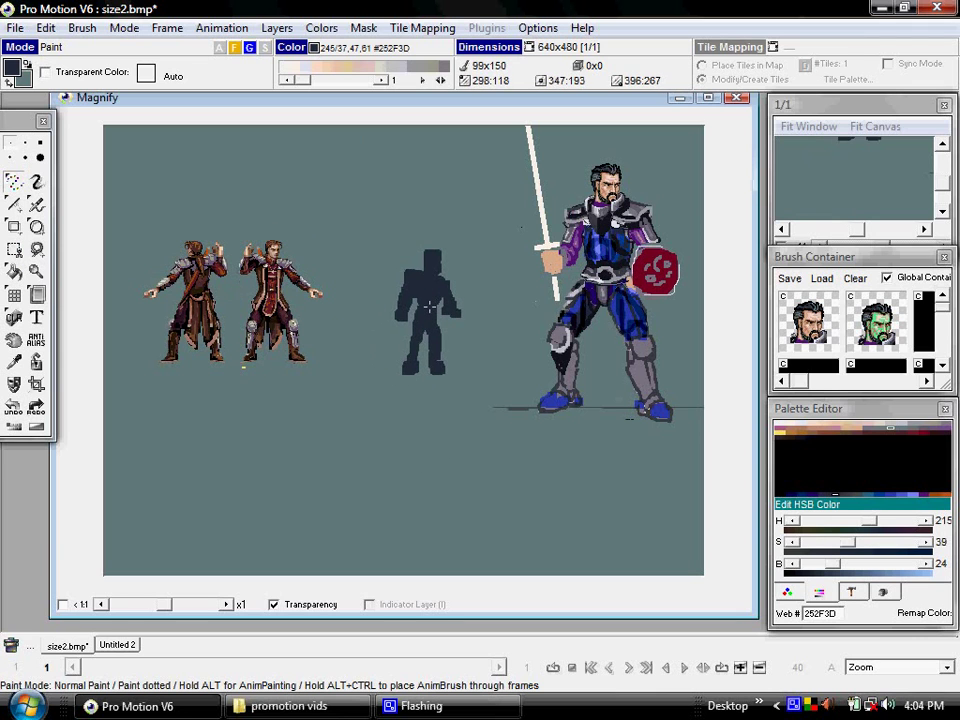
{"action": "left_click", "coordinate": [428, 308]}
- Switch to the single-pixel square brush and enlarge it to 4x4 for touching up the silhouette's head
{"action": "key", "text": "period"}
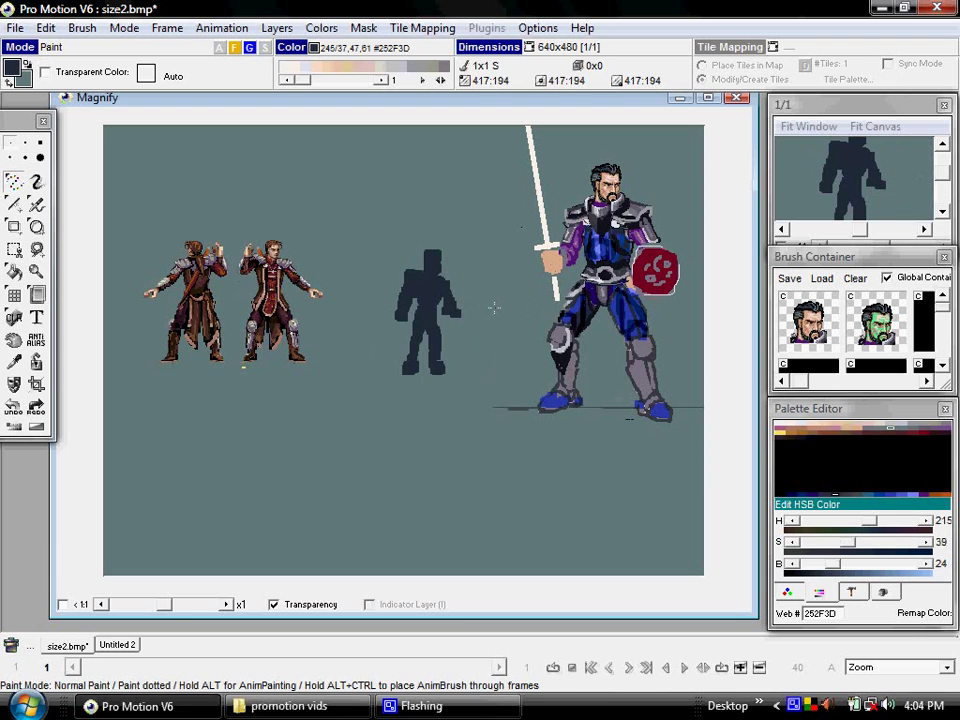
{"action": "scroll", "coordinate": [469, 322], "scroll_direction": "up", "scroll_amount": 3}
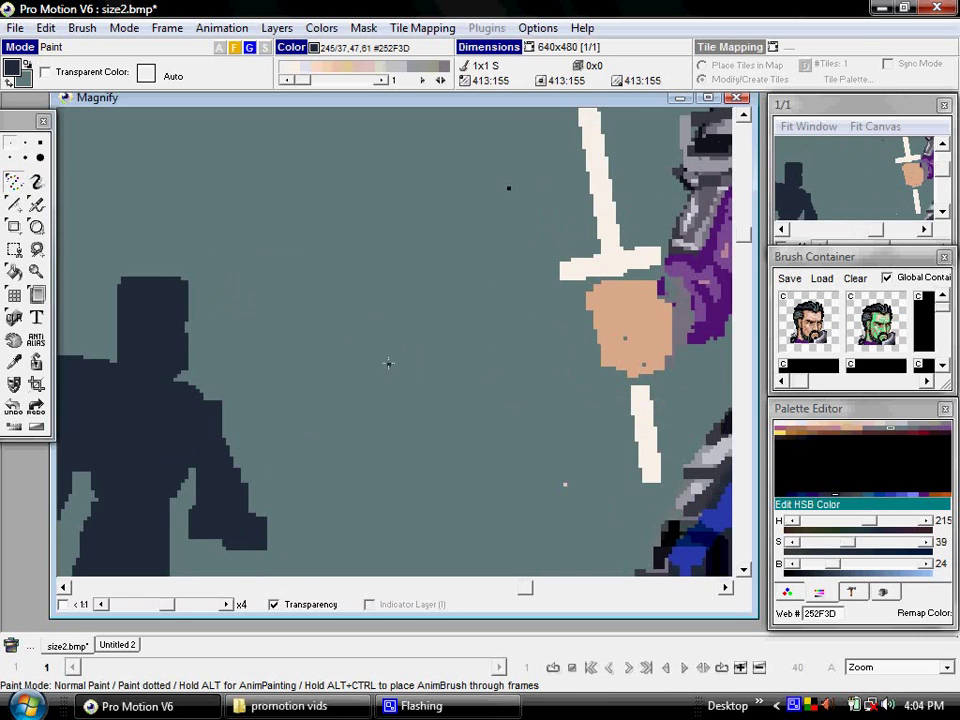
{"action": "scroll", "coordinate": [360, 340], "scroll_direction": "up", "scroll_amount": 3}
{"action": "key", "text": "plus"}
{"action": "key", "text": "plus"}
{"action": "key", "text": "plus"}
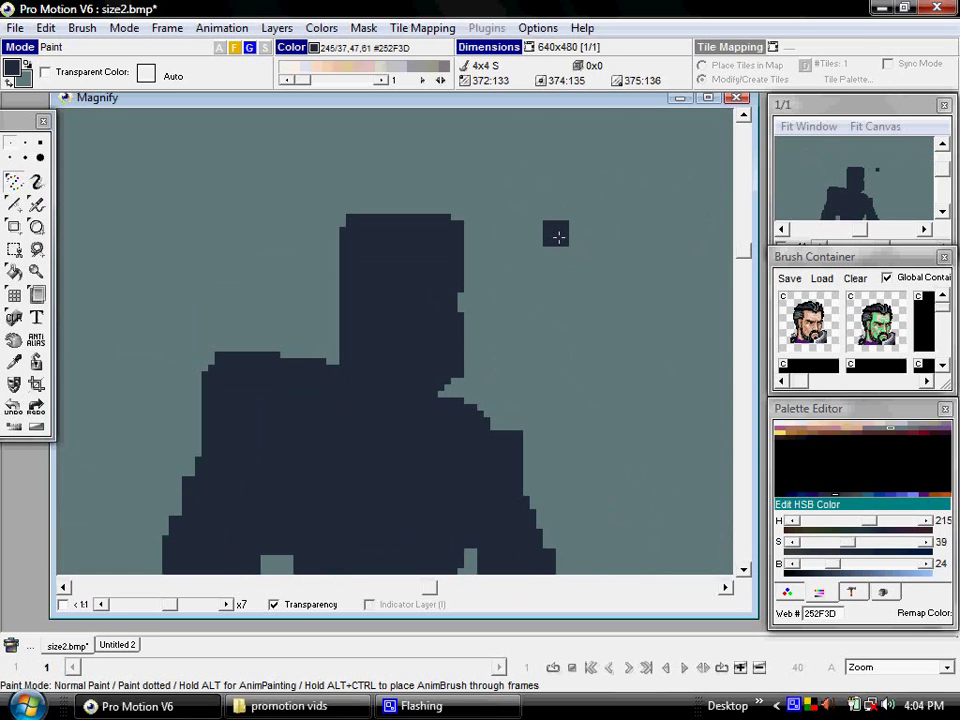
- Try a curved dark blue stroke above the silhouette's head and undo it
{"action": "scroll", "coordinate": [553, 246], "scroll_direction": "down", "scroll_amount": 2}
{"action": "scroll", "coordinate": [540, 248], "scroll_direction": "up", "scroll_amount": 2}
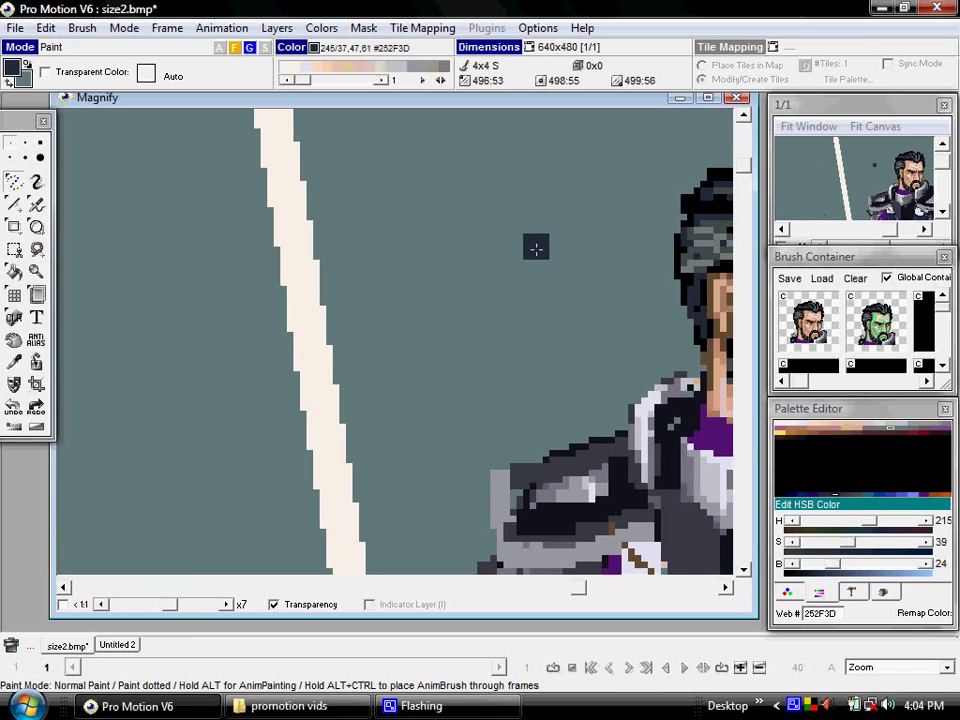
{"action": "key", "text": "Down"}
{"action": "key", "text": "Down"}
{"action": "key", "text": "Down"}
{"action": "key", "text": "Down"}
{"action": "key", "text": "Left"}
{"action": "key", "text": "Left"}
{"action": "key", "text": "Left"}
{"action": "key", "text": "Left"}
{"action": "key", "text": "Left"}
{"action": "key", "text": "Left"}
{"action": "key", "text": "Left"}
{"action": "key", "text": "Left"}
{"action": "key", "text": "Down"}
{"action": "key", "text": "Down"}
{"action": "key", "text": "Down"}
{"action": "key", "text": "Down"}
{"action": "key", "text": "Down"}
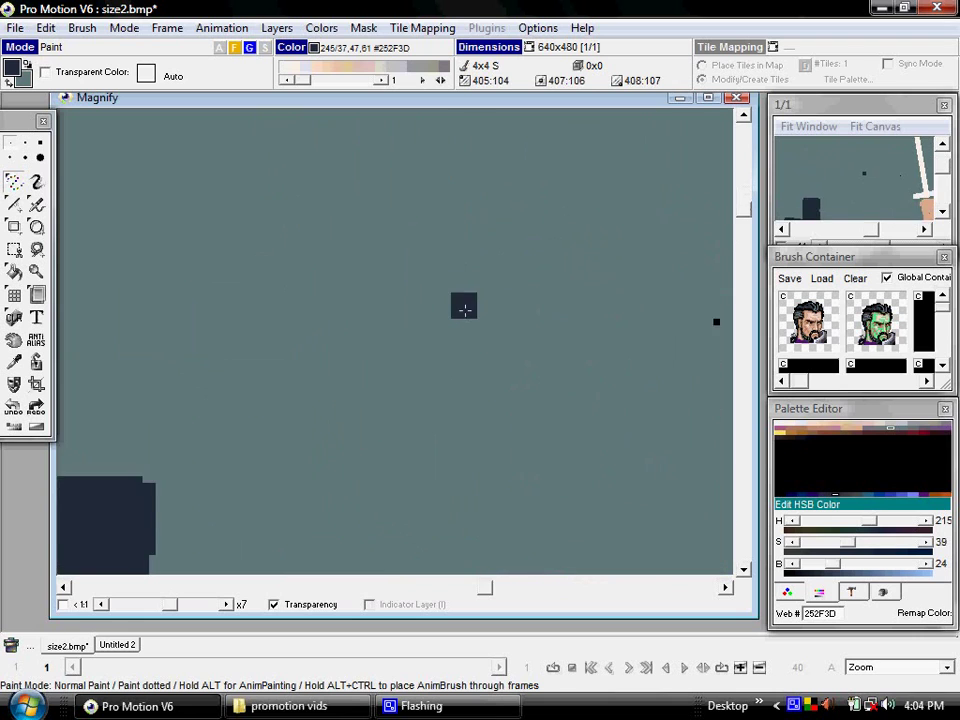
{"action": "key", "text": "Left"}
{"action": "key", "text": "Left"}
{"action": "key", "text": "Left"}
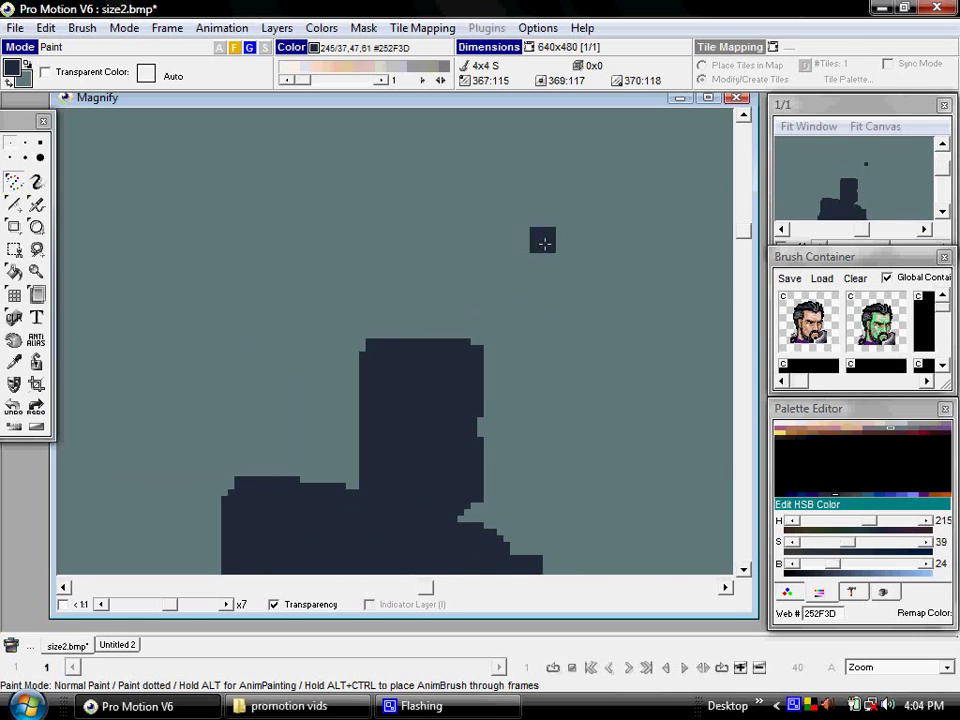
{"action": "mouse_move", "coordinate": [541, 238]}
{"action": "left_mouse_down"}
{"action": "mouse_move", "coordinate": [472, 207]}
{"action": "mouse_move", "coordinate": [378, 189]}
{"action": "left_mouse_up"}
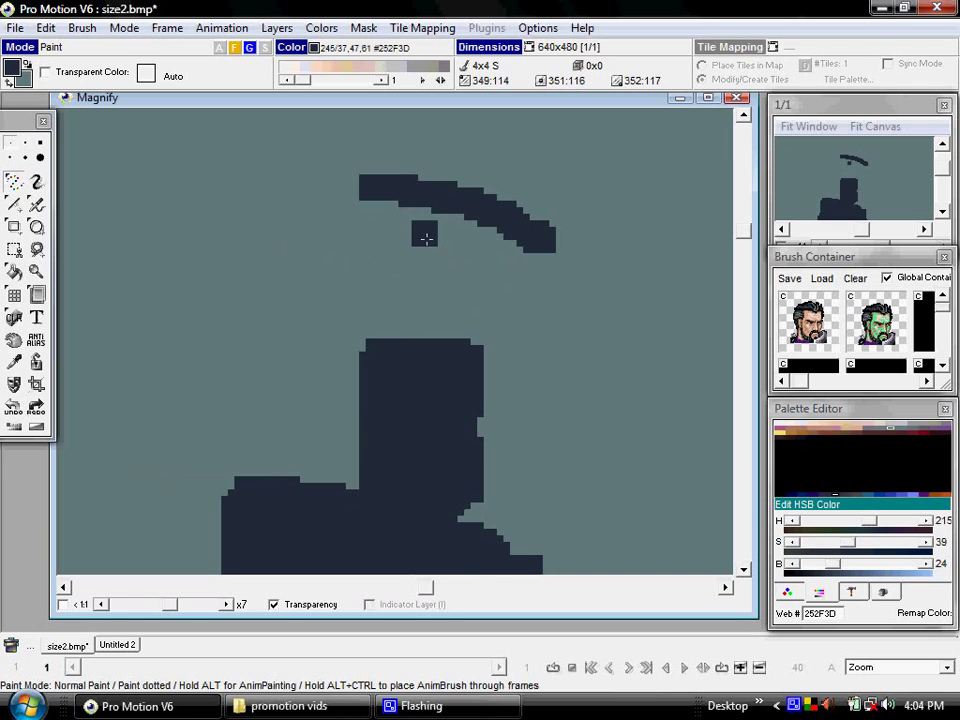
{"action": "key", "text": "ctrl+z"}
- Pick the grey-green canvas background as the secondary colour
{"action": "key", "text": "comma"}
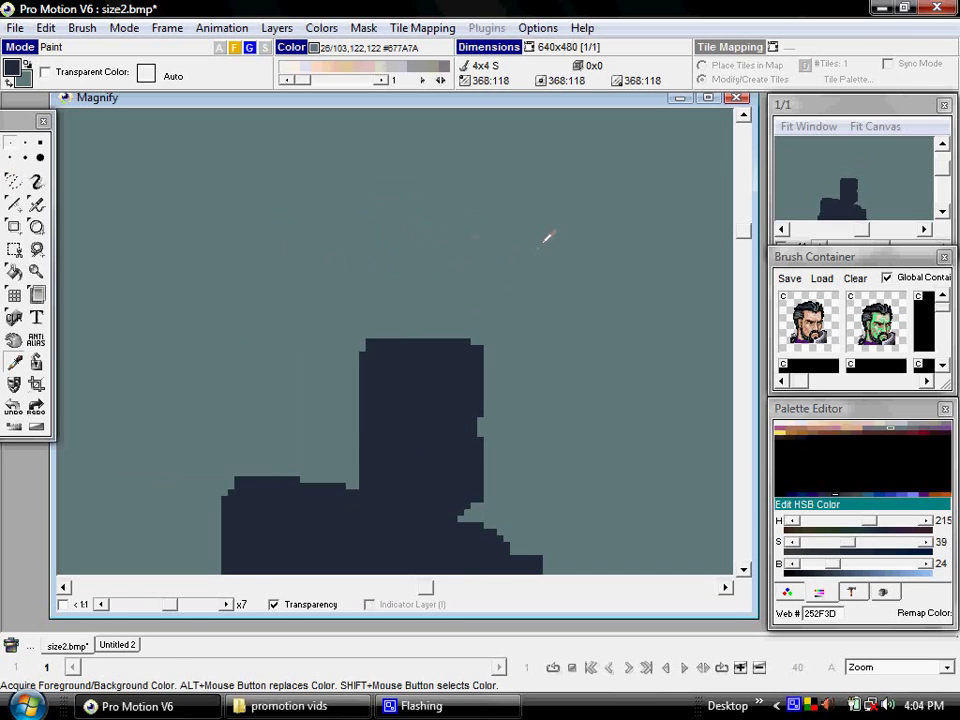
{"action": "right_click", "coordinate": [538, 245]}
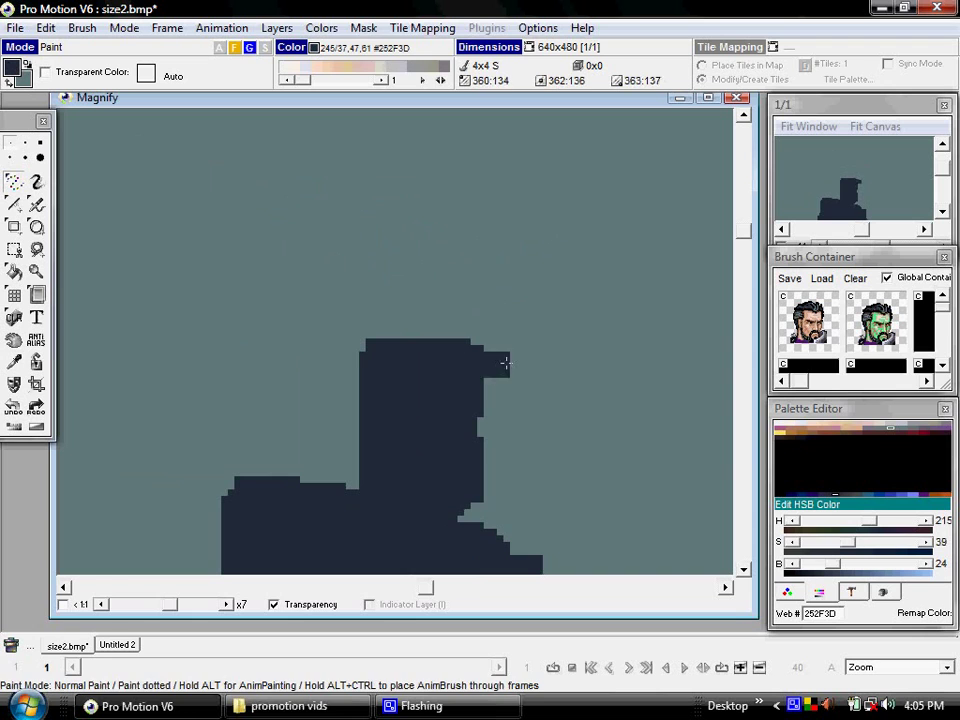
{"action": "key", "text": "comma"}
{"action": "right_click", "coordinate": [538, 316]}
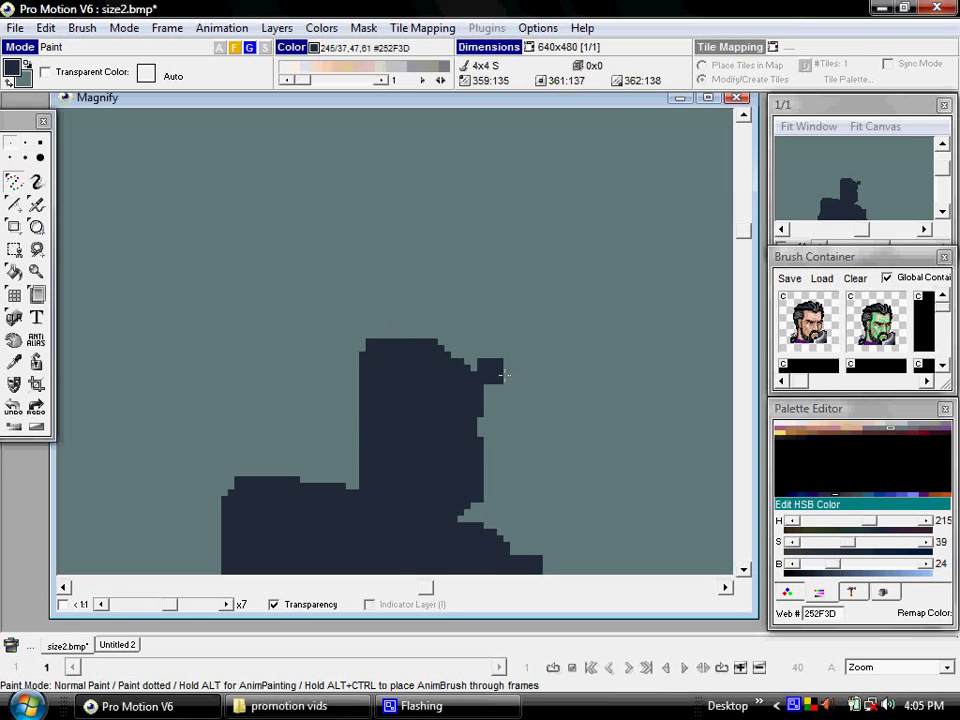
- Round the silhouette's head, trim its jaw and slope its left-hand shoulder by painting over the edges with the background colour
{"action": "mouse_move", "coordinate": [412, 337]}
{"action": "left_mouse_down"}
{"action": "mouse_move", "coordinate": [374, 349]}
{"action": "mouse_move", "coordinate": [350, 396]}
{"action": "left_mouse_up"}
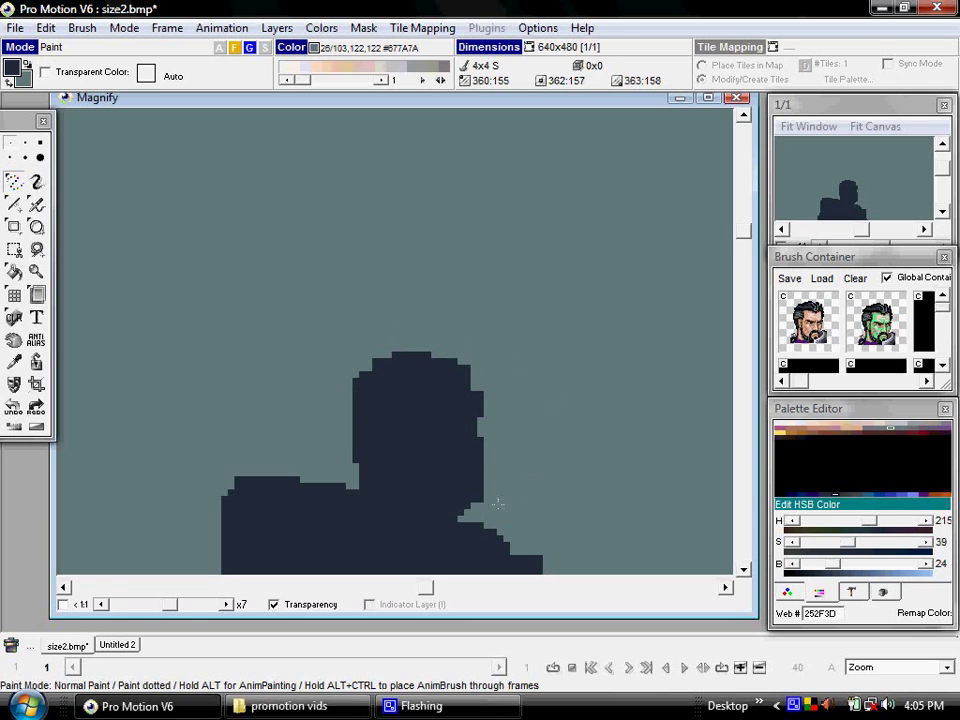
{"action": "left_click_drag", "start_coordinate": [478, 503], "coordinate": [474, 504]}
{"action": "left_click_drag", "start_coordinate": [298, 474], "coordinate": [203, 494]}
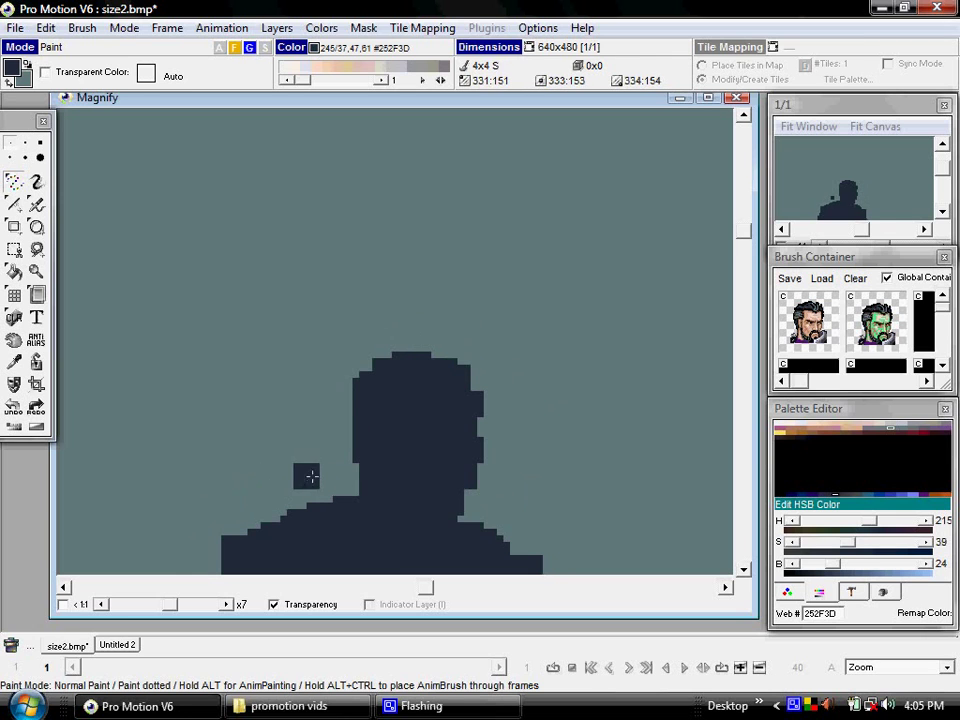
- Reshape the silhouette's right-hand arm into a longer limb angled outward, trimming its inner edge with the background colour
{"action": "scroll", "coordinate": [314, 465], "scroll_direction": "down", "scroll_amount": 3}
{"action": "scroll", "coordinate": [317, 459], "scroll_direction": "down", "scroll_amount": 3}
{"action": "left_click", "coordinate": [524, 162]}
{"action": "mouse_move", "coordinate": [550, 200]}
{"action": "left_mouse_down"}
{"action": "mouse_move", "coordinate": [621, 351]}
{"action": "mouse_move", "coordinate": [559, 256]}
{"action": "mouse_move", "coordinate": [628, 408]}
{"action": "left_mouse_up"}
{"action": "left_click_drag", "start_coordinate": [578, 432], "coordinate": [602, 491]}
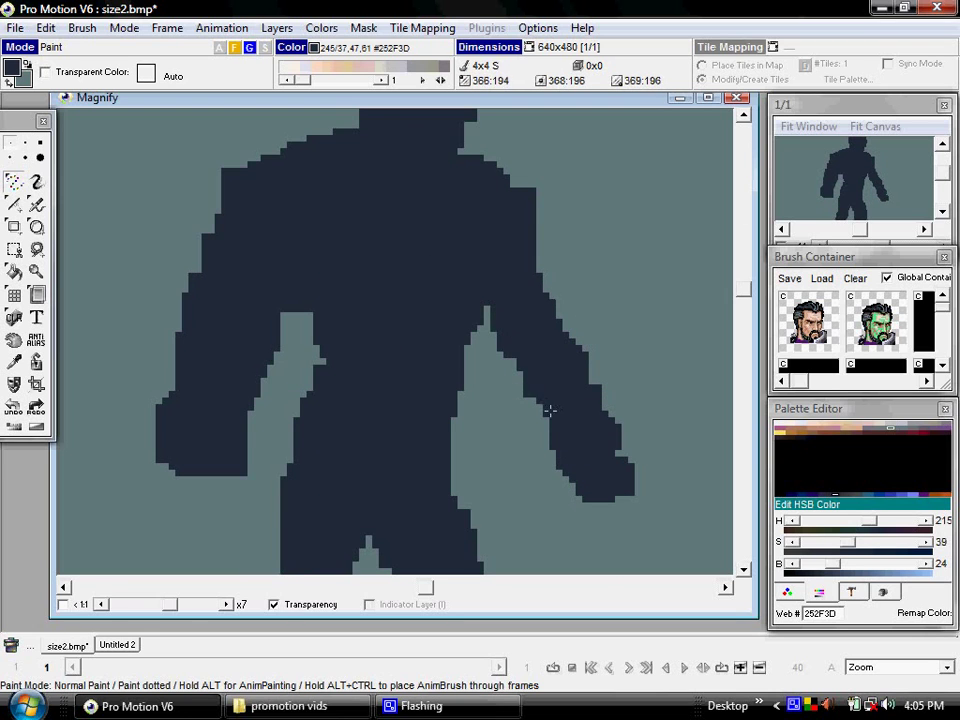
{"action": "left_click_drag", "start_coordinate": [552, 417], "coordinate": [495, 315]}
- Slim the silhouette's left-hand arm, extend the gap beneath the armpit upward and smooth the adjoining torso edge
{"action": "mouse_move", "coordinate": [232, 163]}
{"action": "left_mouse_down"}
{"action": "mouse_move", "coordinate": [167, 339]}
{"action": "mouse_move", "coordinate": [160, 427]}
{"action": "mouse_move", "coordinate": [166, 370]}
{"action": "left_mouse_up"}
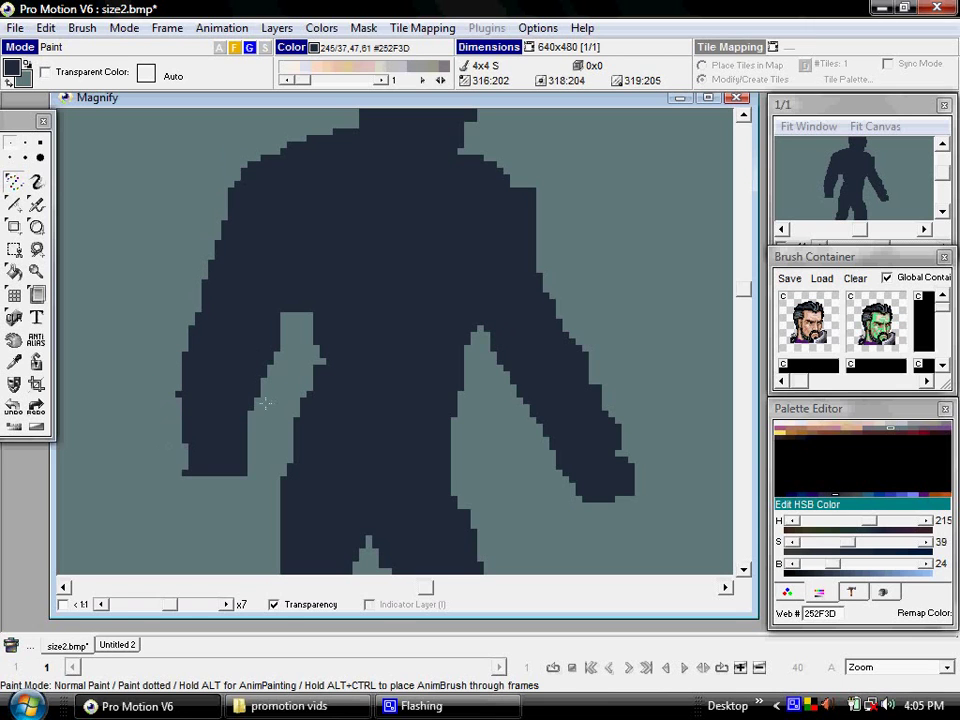
{"action": "left_click_drag", "start_coordinate": [296, 322], "coordinate": [272, 418]}
{"action": "mouse_move", "coordinate": [318, 272]}
{"action": "left_mouse_down"}
{"action": "mouse_move", "coordinate": [320, 311]}
{"action": "mouse_move", "coordinate": [338, 383]}
{"action": "left_mouse_up"}
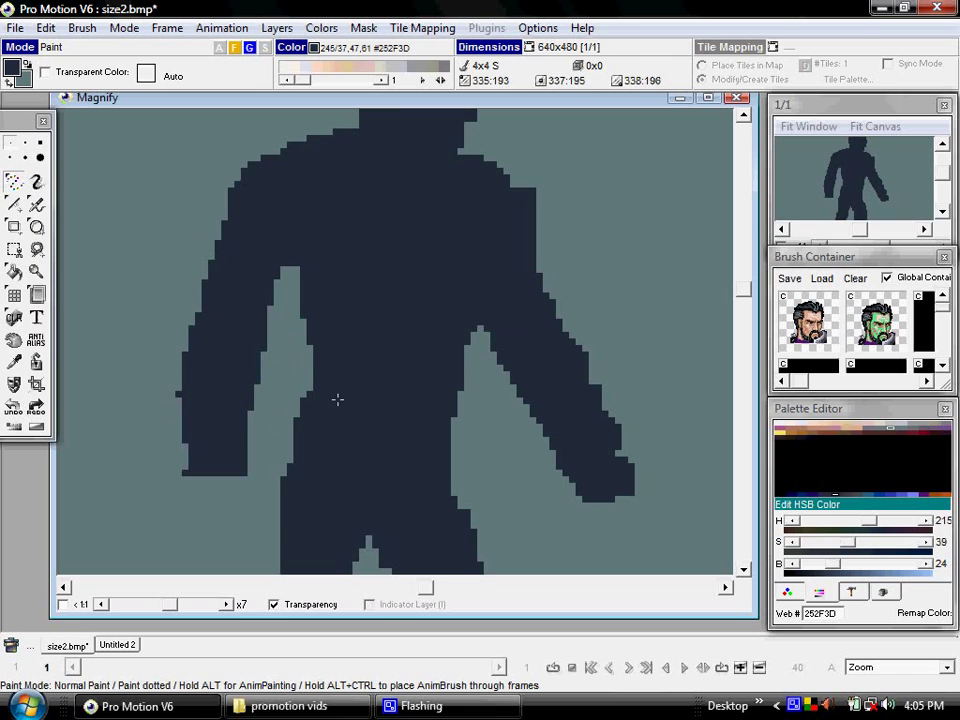
{"action": "scroll", "coordinate": [338, 383], "scroll_direction": "down", "scroll_amount": 5}
{"action": "scroll", "coordinate": [262, 333], "scroll_direction": "up", "scroll_amount": 1}
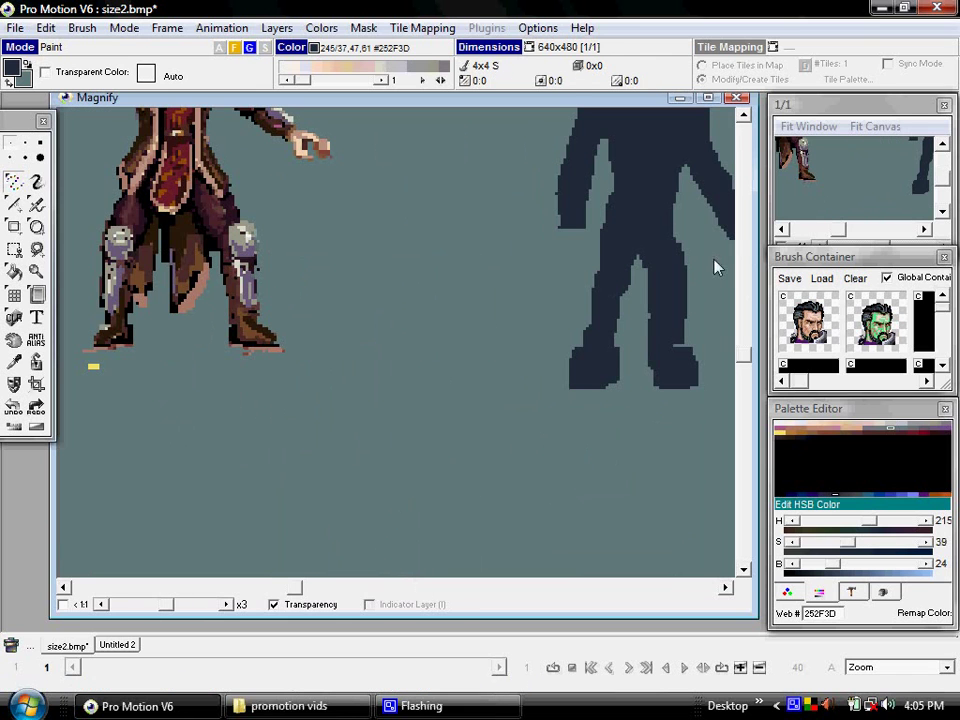
{"action": "scroll", "coordinate": [674, 206], "scroll_direction": "down", "scroll_amount": 2}
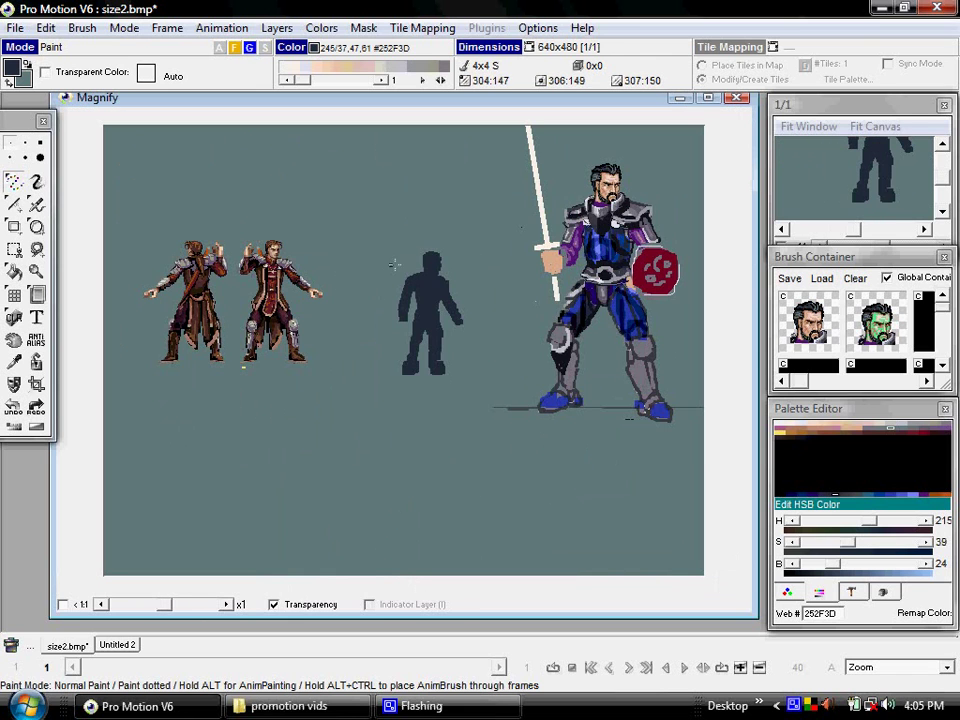
{"action": "scroll", "coordinate": [412, 268], "scroll_direction": "up", "scroll_amount": 2}
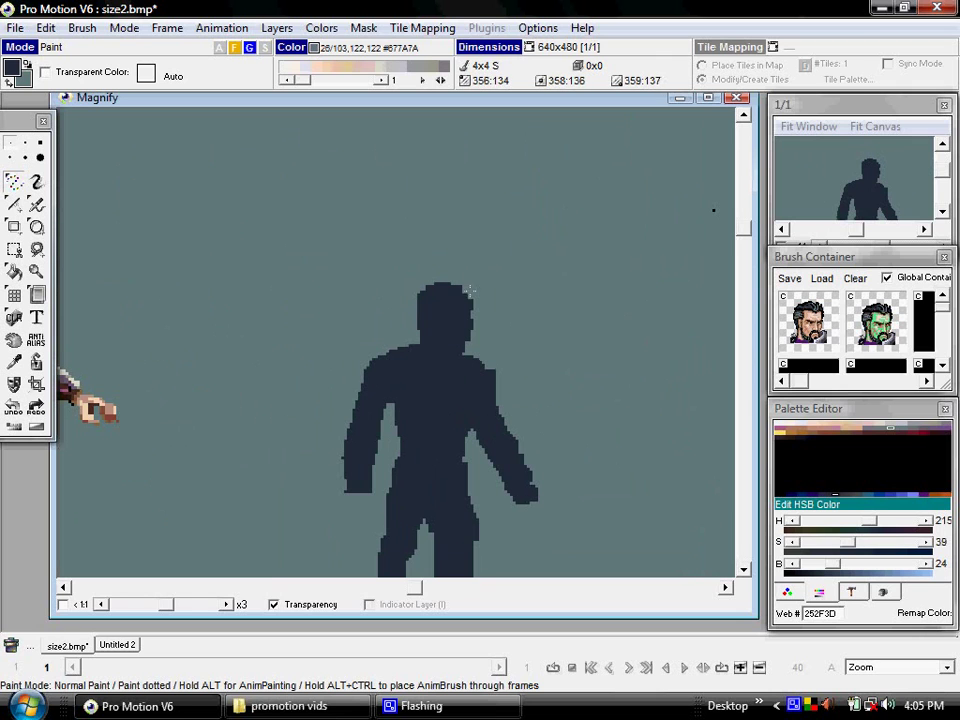